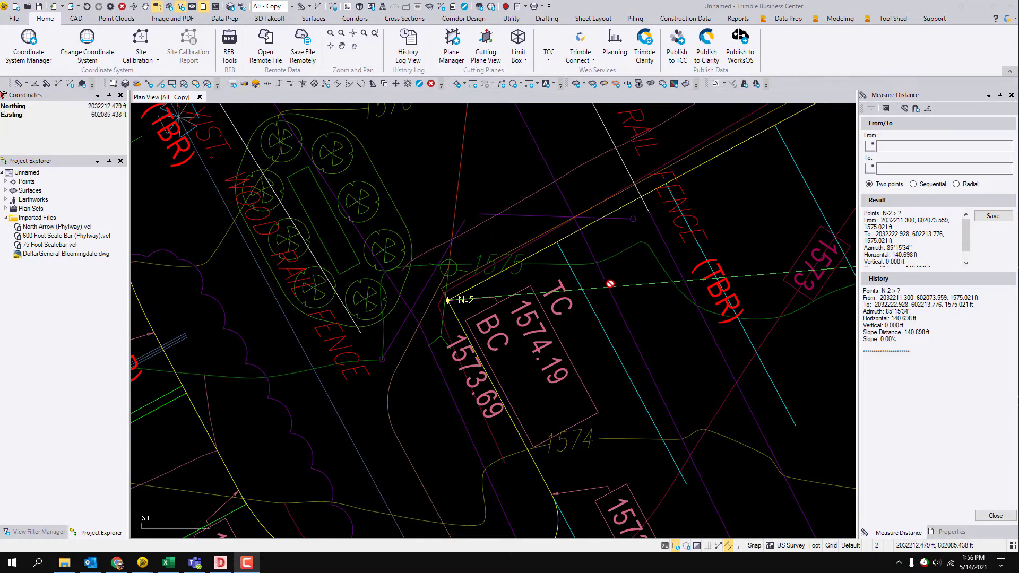
# - Review the measured line between points N-2 and N-1 in the plan view and close Measure Distance
pyautogui.scroll(-4, 610, 285)
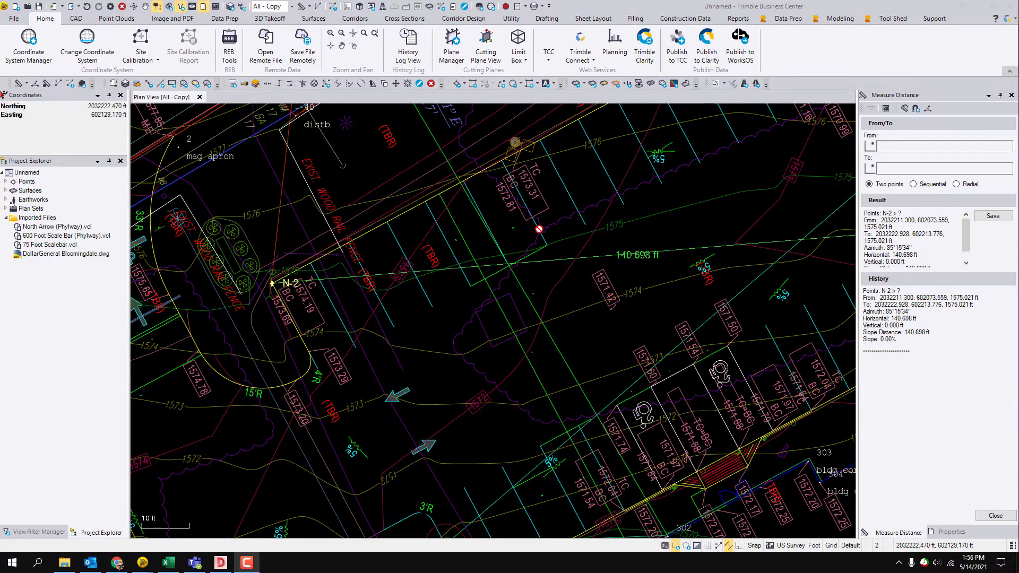
pyautogui.scroll(-4, 483, 235)
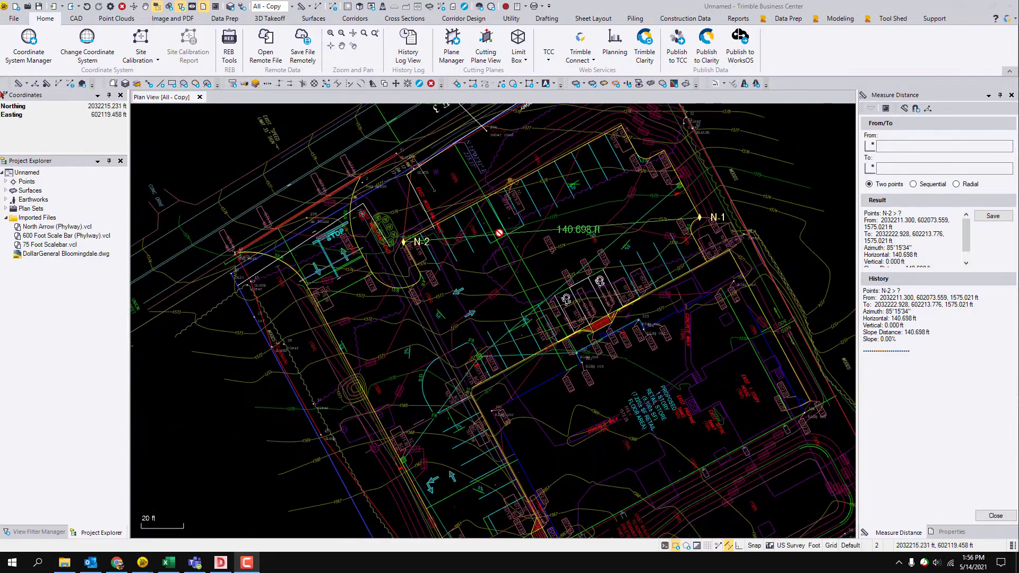
pyautogui.scroll(-2, 484, 235)
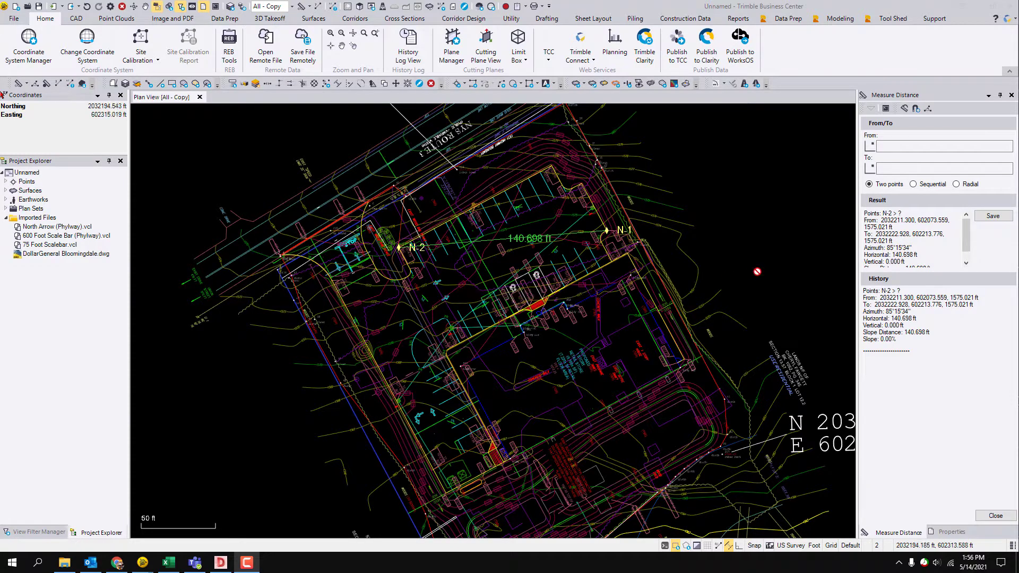
pyautogui.click(993, 516)
pyautogui.press('Escape')
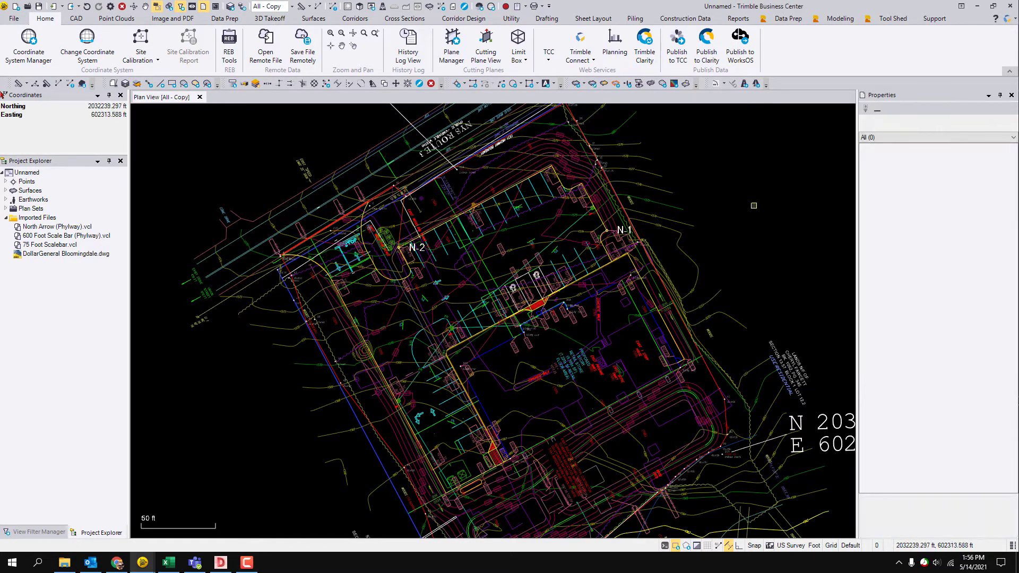
# - Examine where points N-1 and N-2 sit on the yellow curb corners at both ends of the parking lot
pyautogui.moveTo(554, 268); pyautogui.dragTo(539, 238, button='middle')
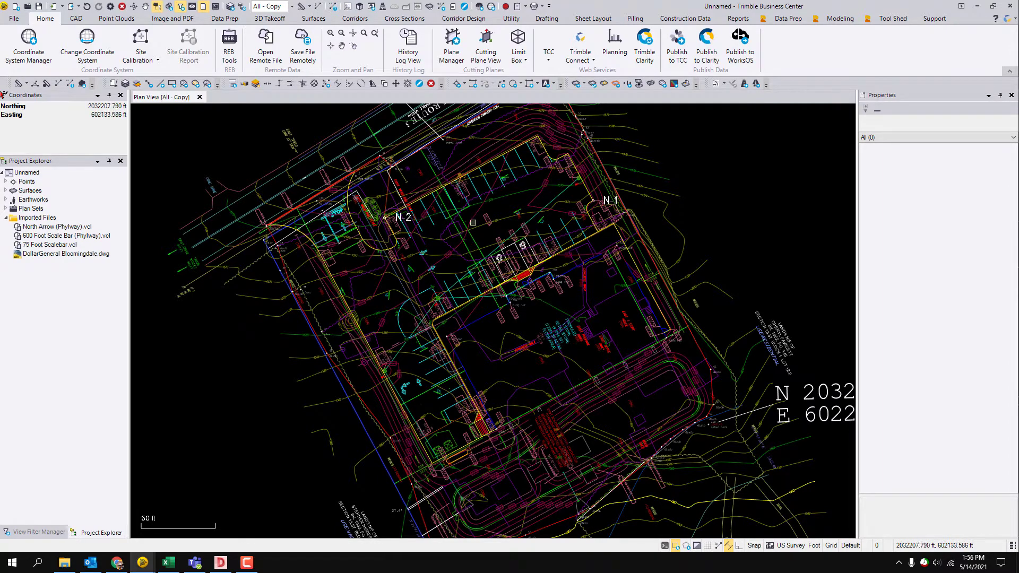
pyautogui.scroll(5, 595, 199)
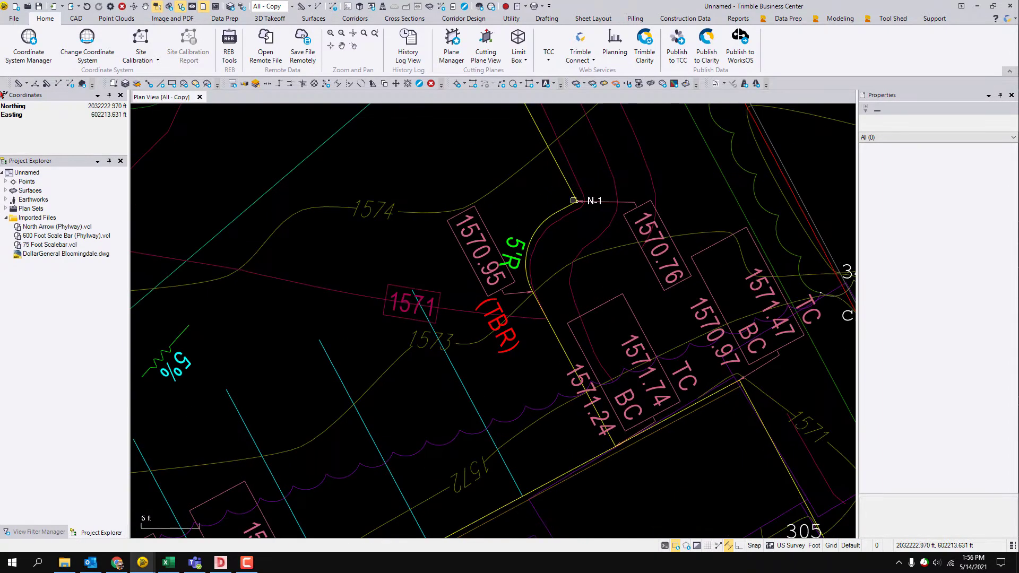
pyautogui.scroll(3, 585, 211)
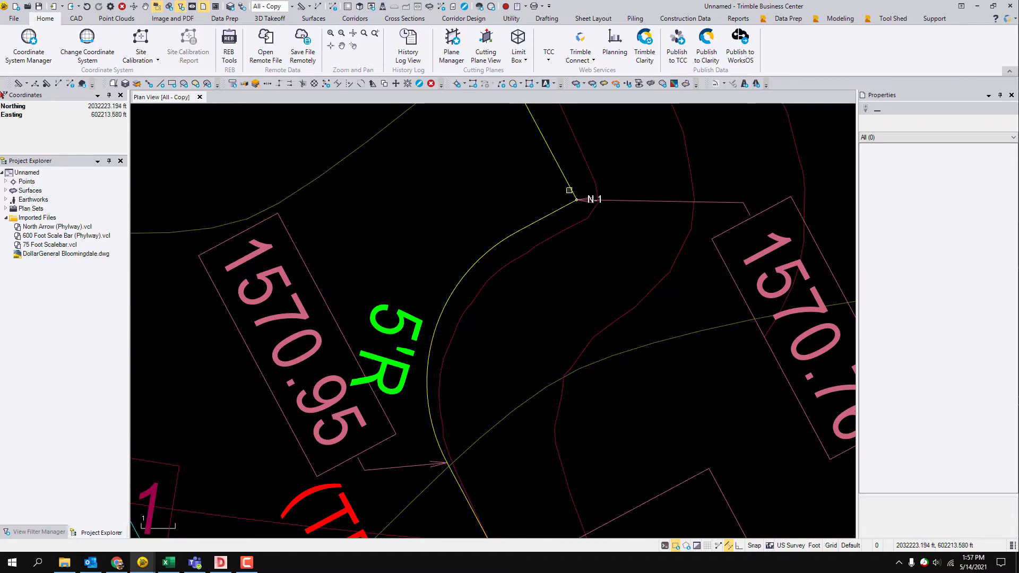
pyautogui.scroll(-5, 499, 202)
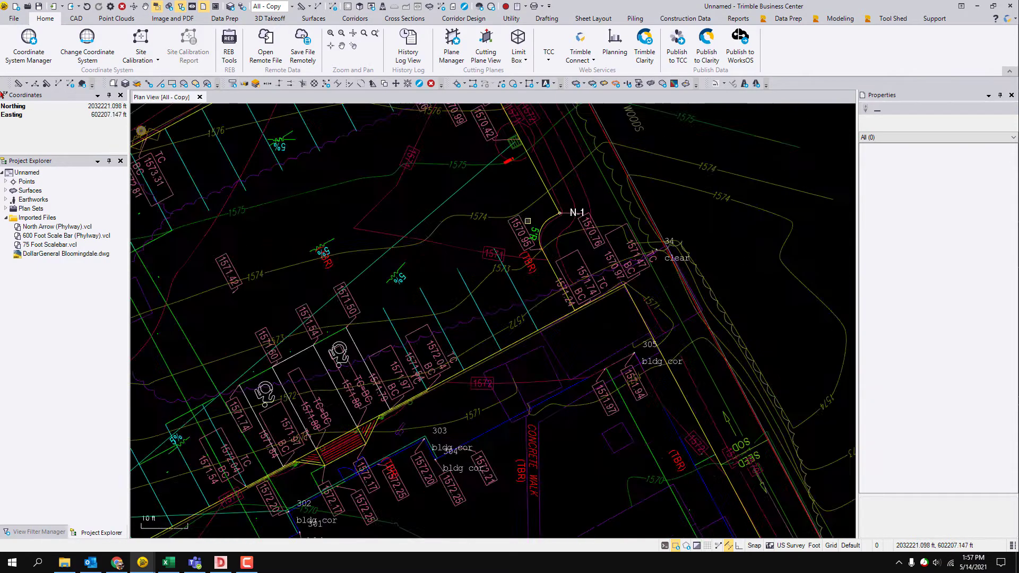
pyautogui.moveTo(244, 271); pyautogui.dragTo(431, 187, button='middle')
pyautogui.moveTo(531, 260); pyautogui.dragTo(401, 268, button='middle')
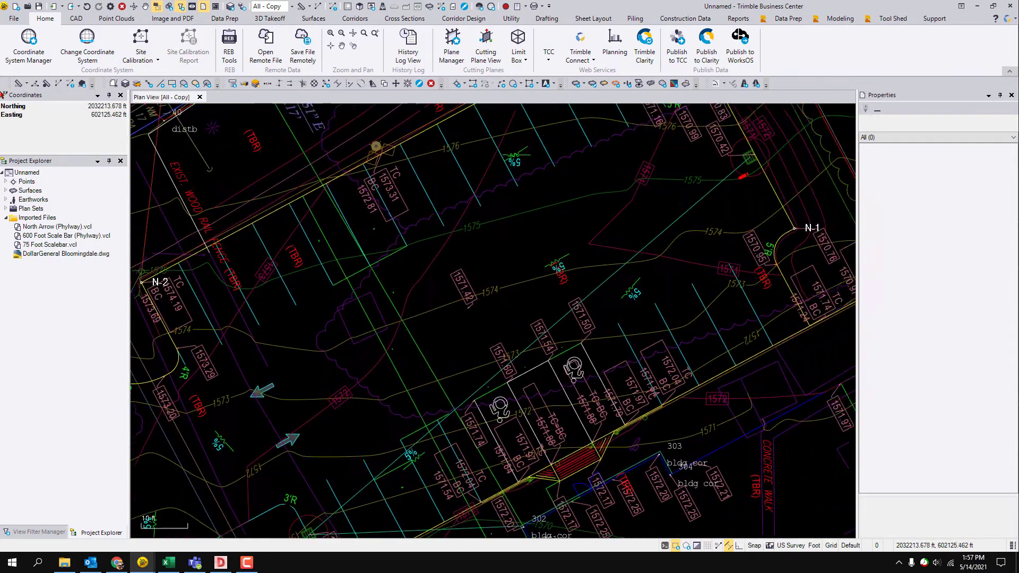
pyautogui.scroll(-1, 406, 266)
pyautogui.scroll(4, 242, 235)
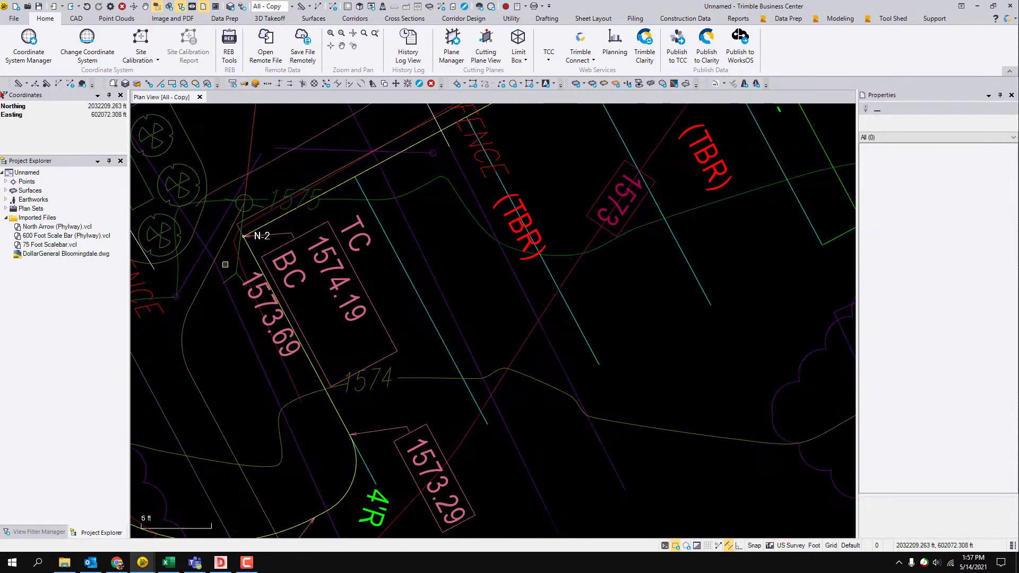
pyautogui.scroll(2, 241, 235)
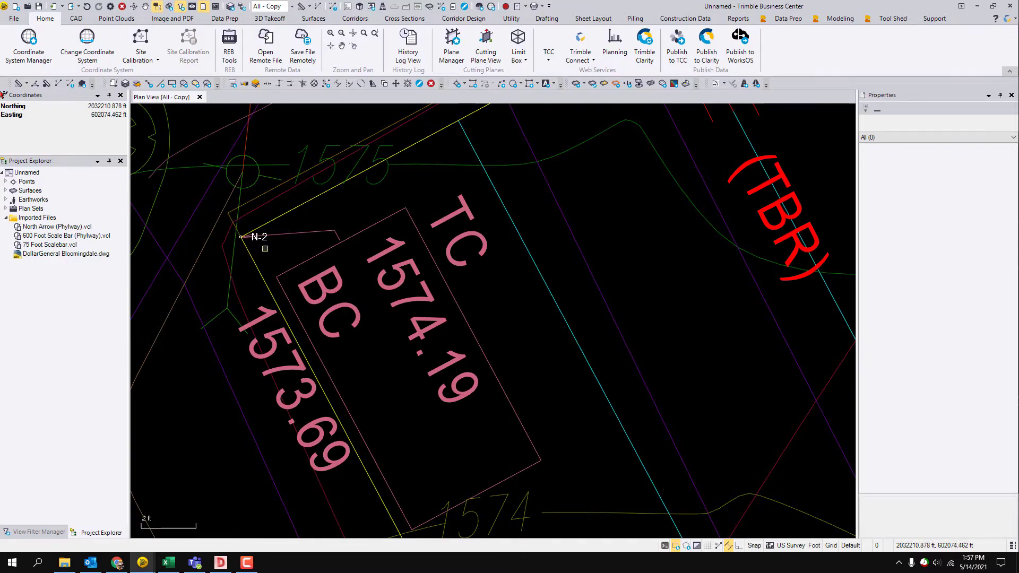
pyautogui.scroll(-2, 265, 249)
pyautogui.scroll(2, 244, 239)
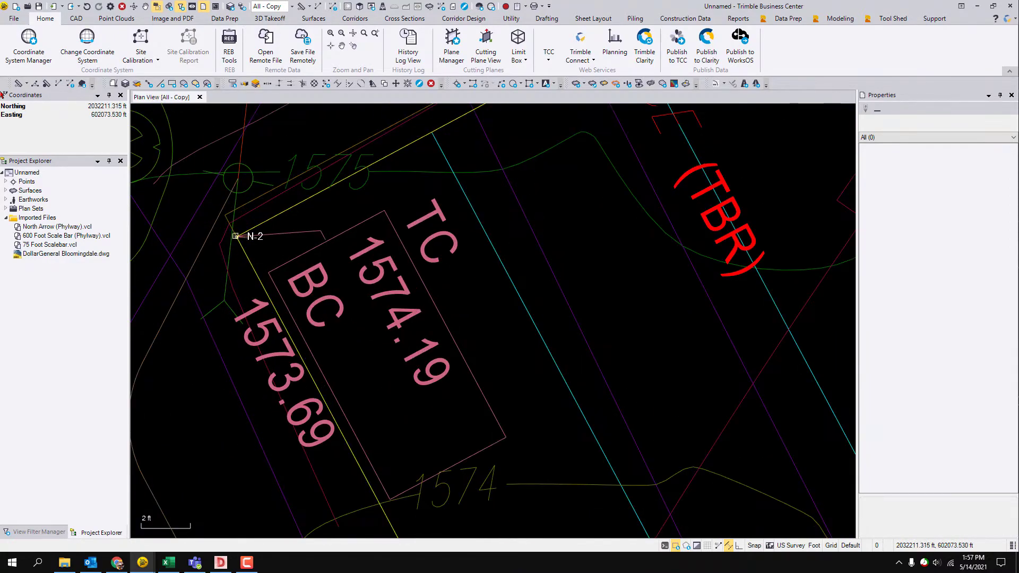
pyautogui.scroll(-5, 235, 237)
pyautogui.scroll(3, 335, 322)
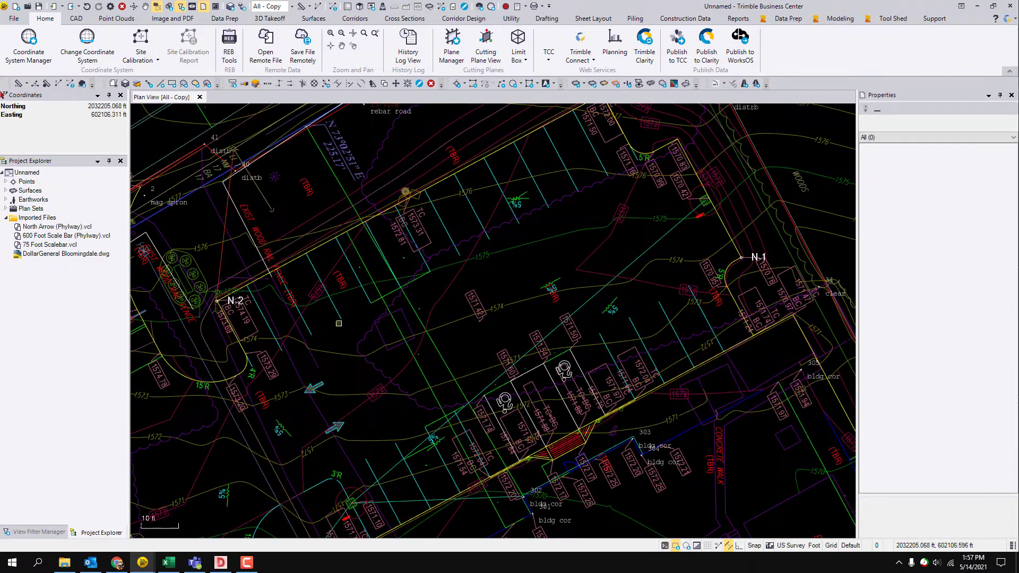
# - Measure the distance from point N-2 to point N-1 across the parking lot
pyautogui.click(301, 6)
pyautogui.scroll(5, 207, 286)
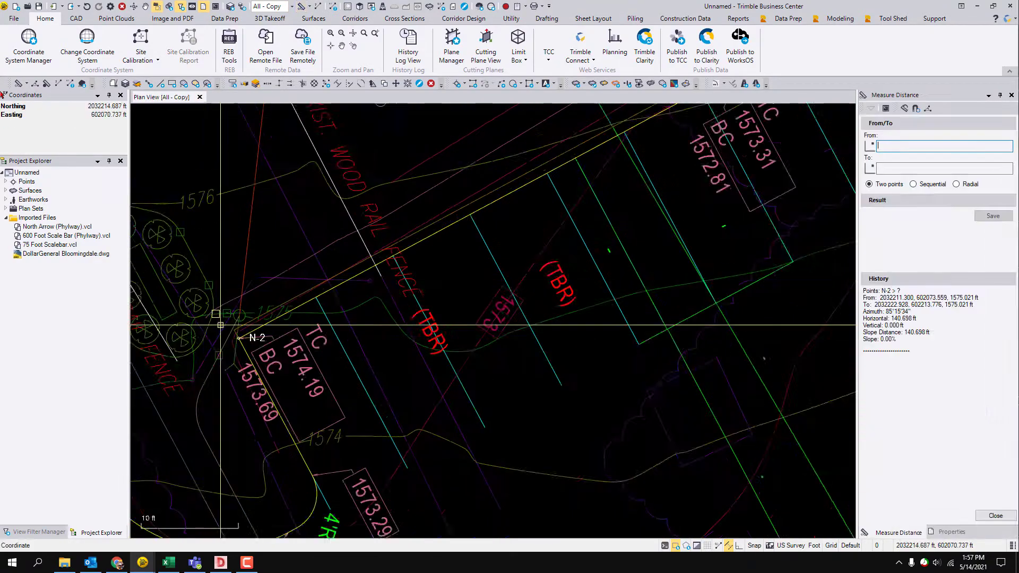
pyautogui.scroll(5, 229, 338)
pyautogui.click(326, 304)
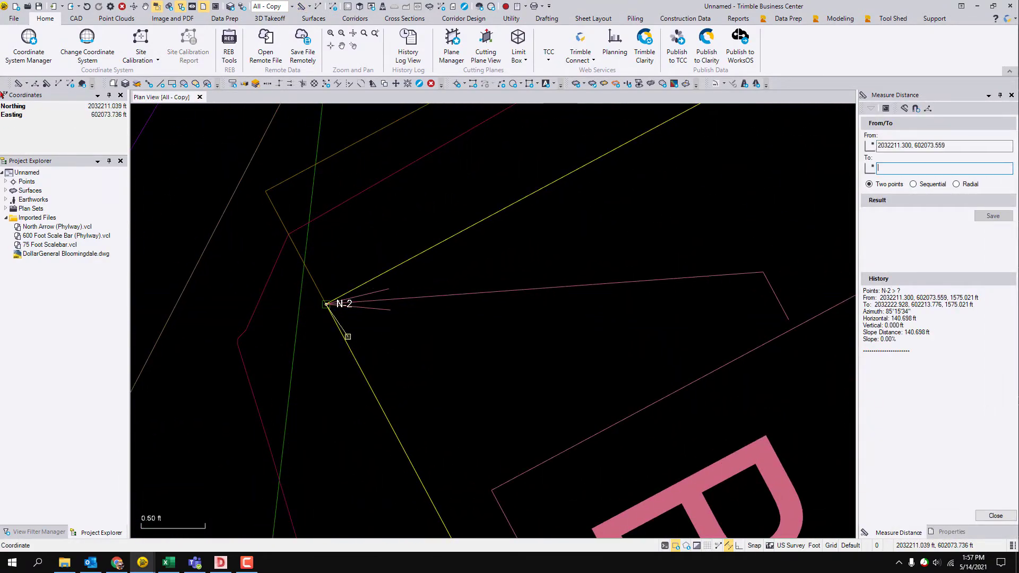
pyautogui.scroll(-8, 348, 336)
pyautogui.scroll(2, 532, 298)
pyautogui.scroll(5, 548, 294)
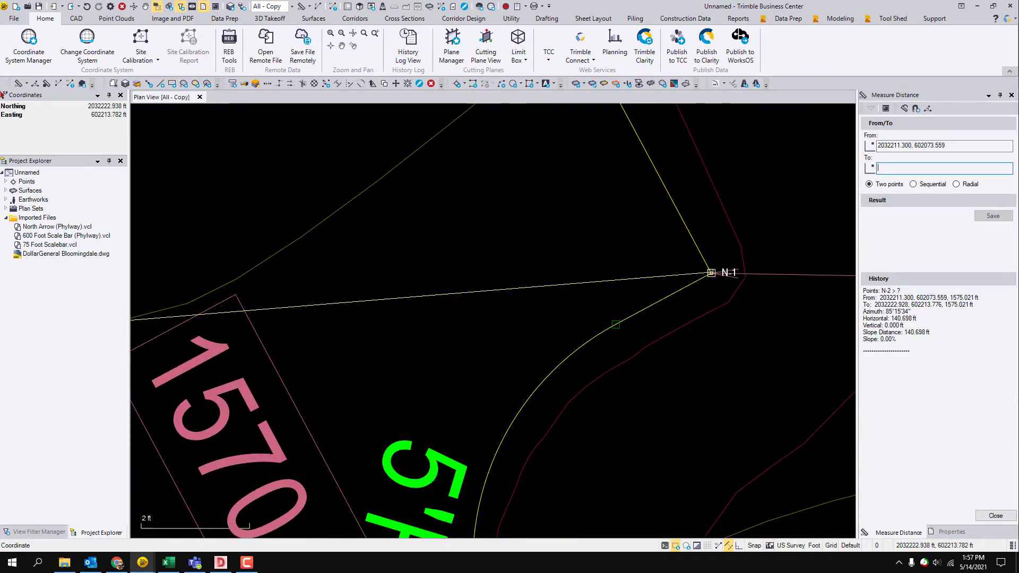
pyautogui.click(712, 273)
pyautogui.scroll(-3, 706, 276)
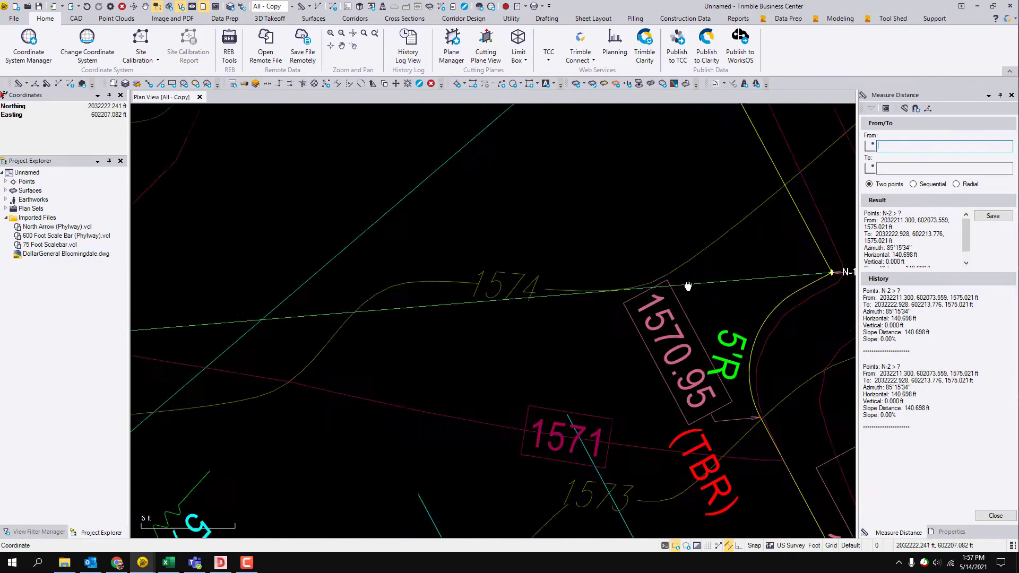
pyautogui.scroll(-3, 560, 293)
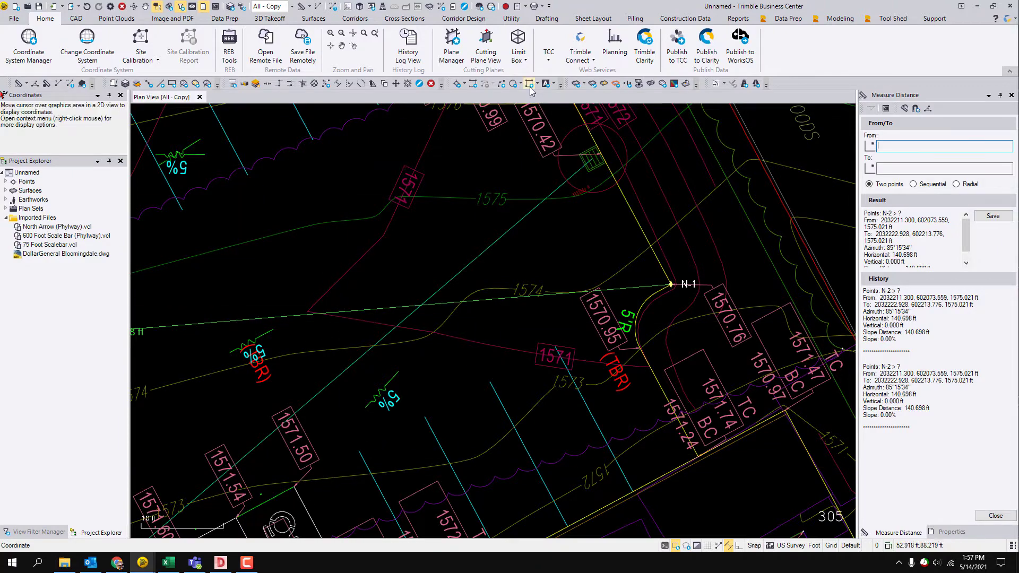
pyautogui.scroll(-3, 547, 255)
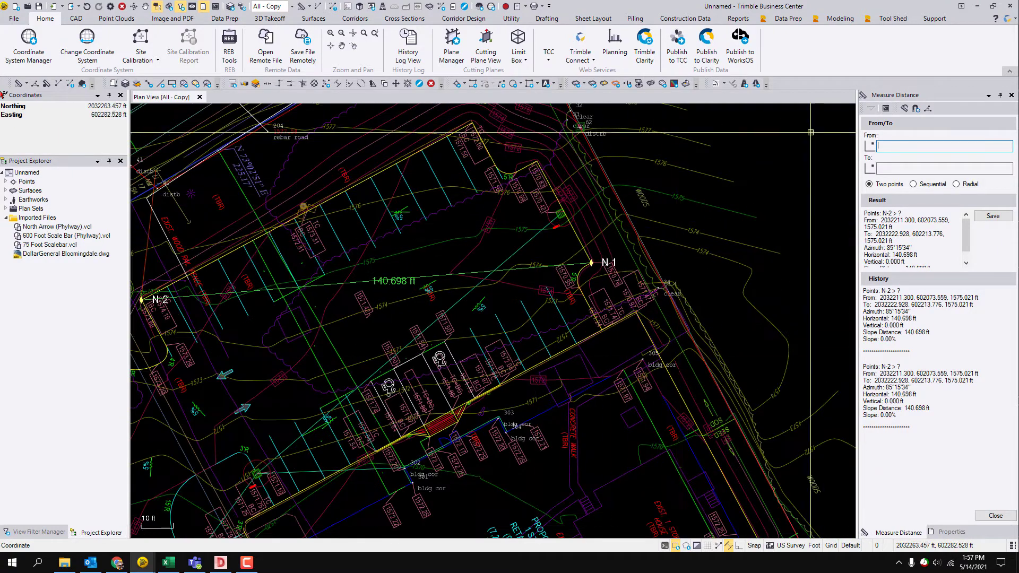
# - Switch to the TBC - Bloomingdale DG project and examine points O-1 and O-2 on the matching curb corners
pyautogui.click(977, 7)
pyautogui.click(582, 290)
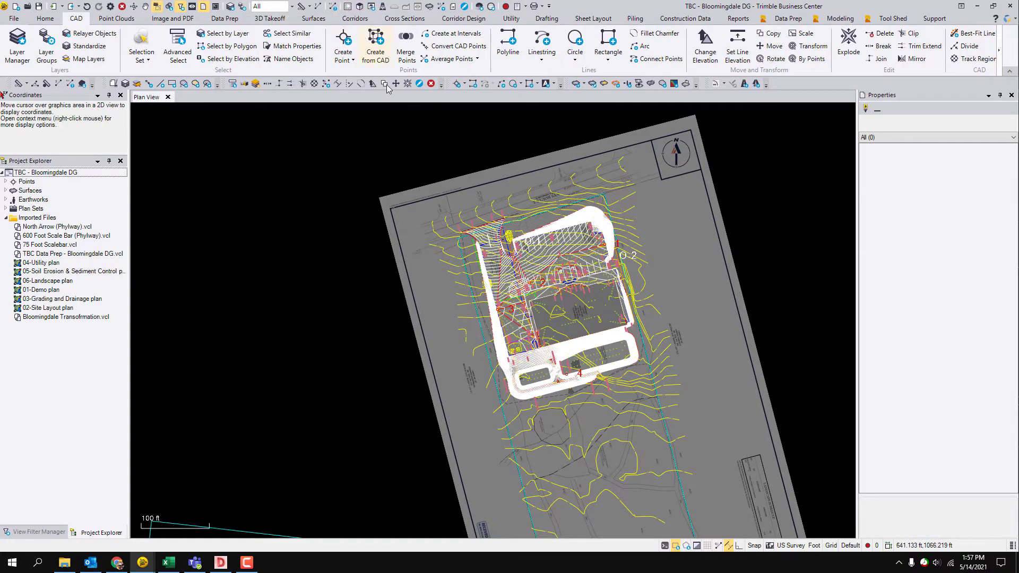
pyautogui.scroll(3, 477, 267)
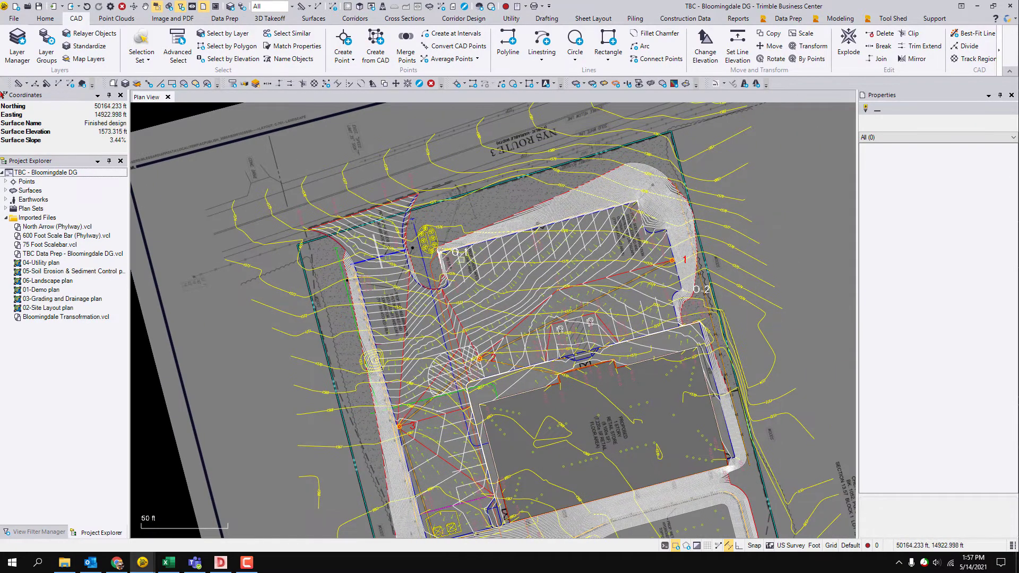
pyautogui.scroll(10, 451, 277)
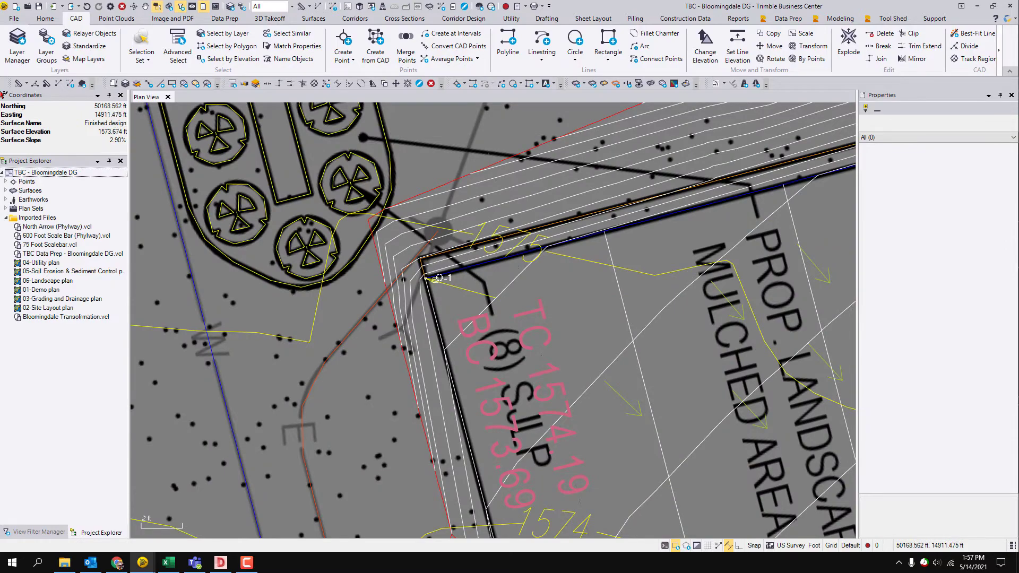
pyautogui.scroll(-3, 451, 277)
pyautogui.scroll(-5, 449, 290)
pyautogui.moveTo(450, 290); pyautogui.dragTo(264, 278, button='middle')
pyautogui.scroll(-3, 264, 277)
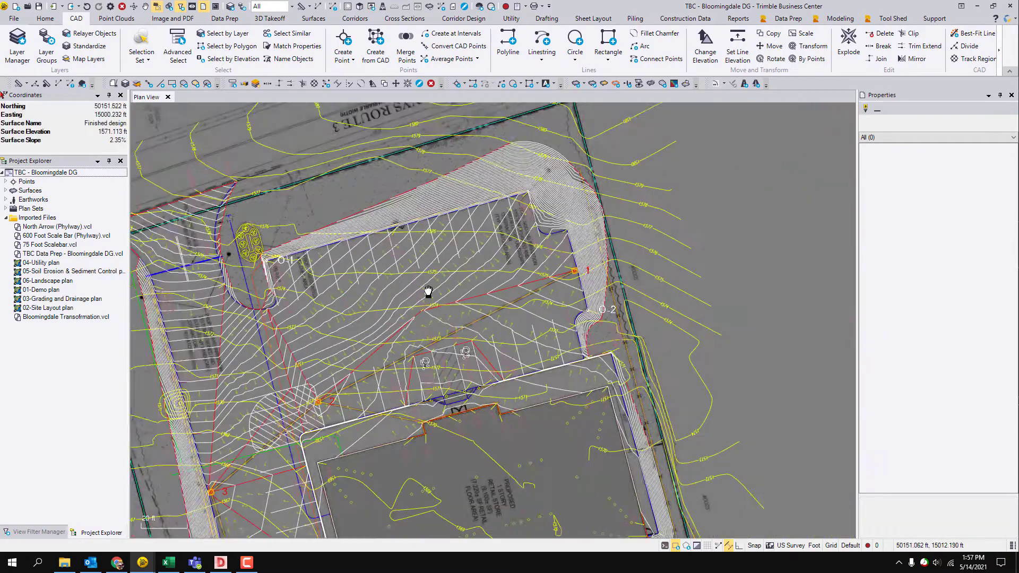
pyautogui.scroll(9, 526, 269)
pyautogui.scroll(-6, 515, 271)
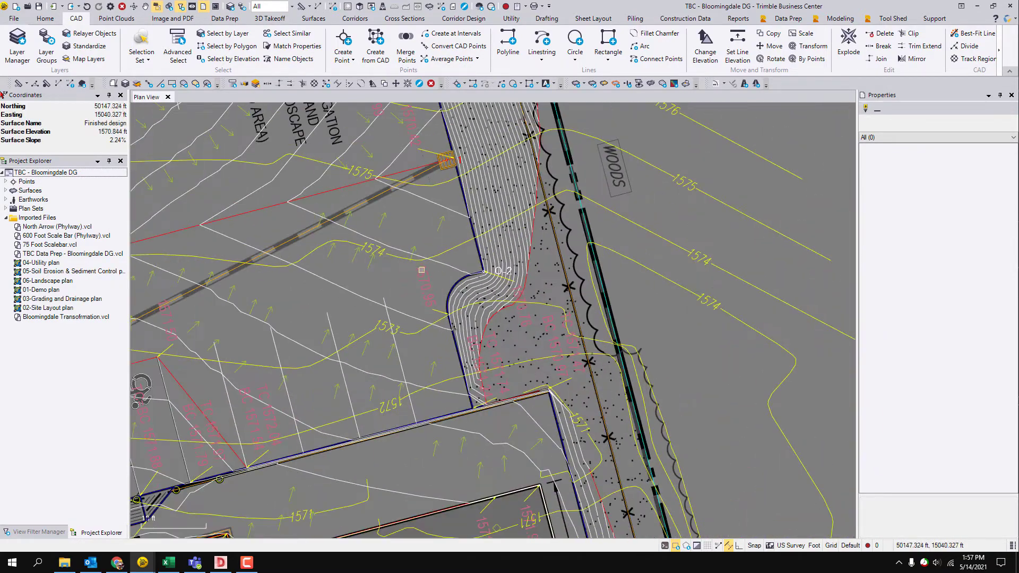
# - Measure the distance from point O-1 to point O-2 across the parking lot
pyautogui.moveTo(269, 258); pyautogui.dragTo(662, 310, button='middle')
pyautogui.click(315, 6)
pyautogui.scroll(6, 213, 250)
pyautogui.click(204, 250)
pyautogui.scroll(-5, 204, 249)
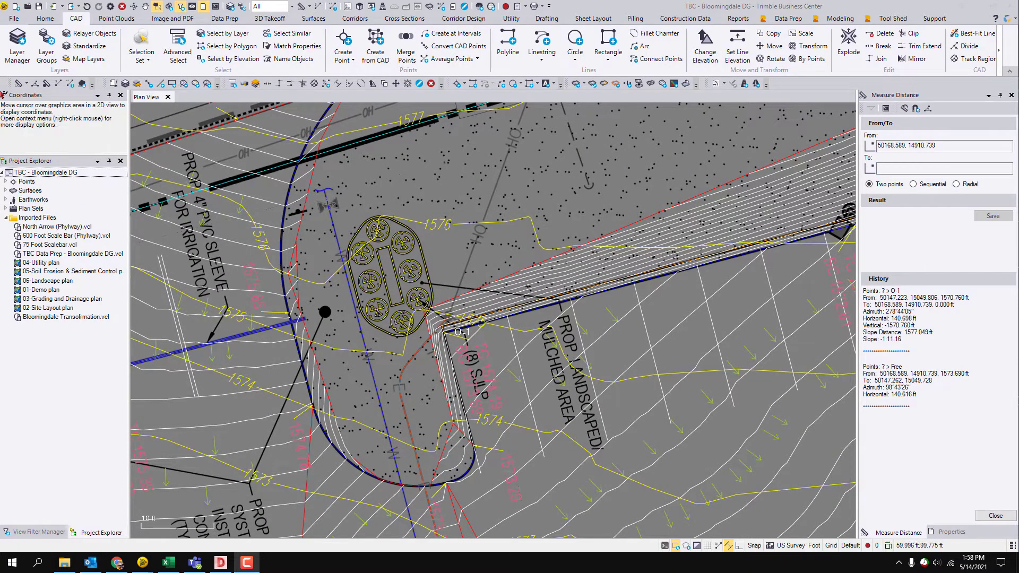
pyautogui.click(899, 167)
pyautogui.scroll(-1, 584, 390)
pyautogui.scroll(-6, 584, 389)
pyautogui.scroll(12, 554, 321)
pyautogui.scroll(2, 552, 321)
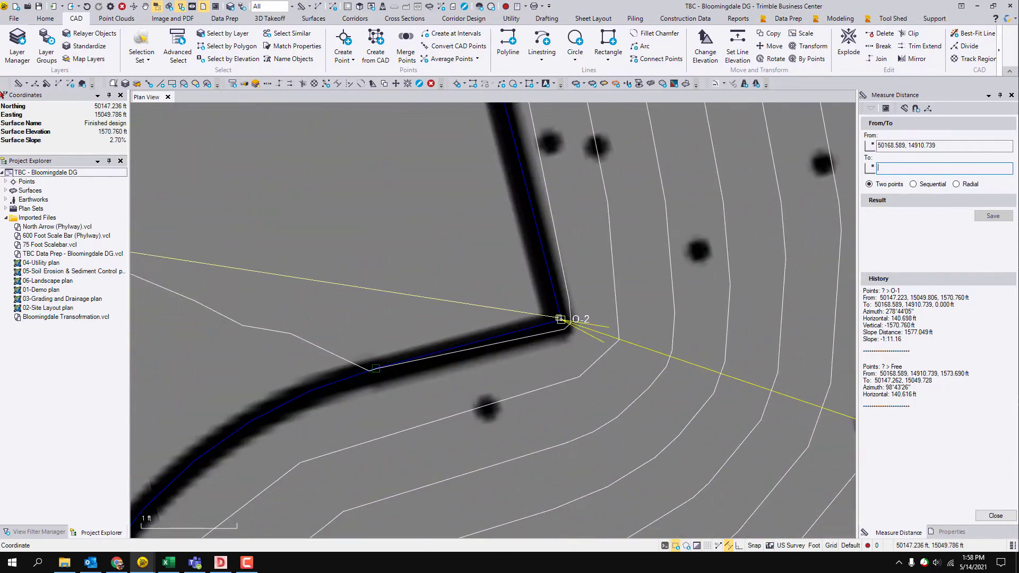
pyautogui.scroll(2, 559, 319)
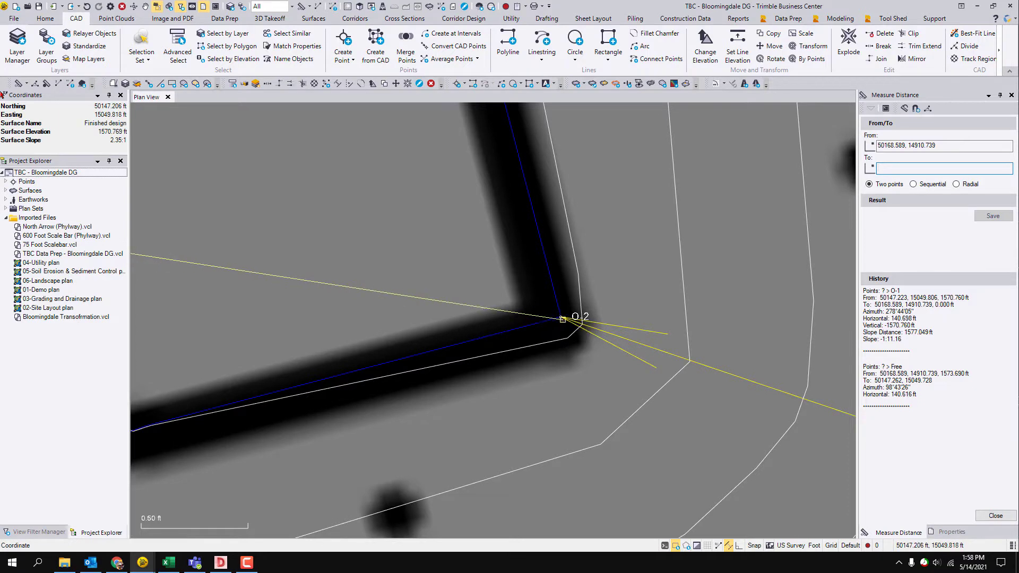
pyautogui.click(561, 317)
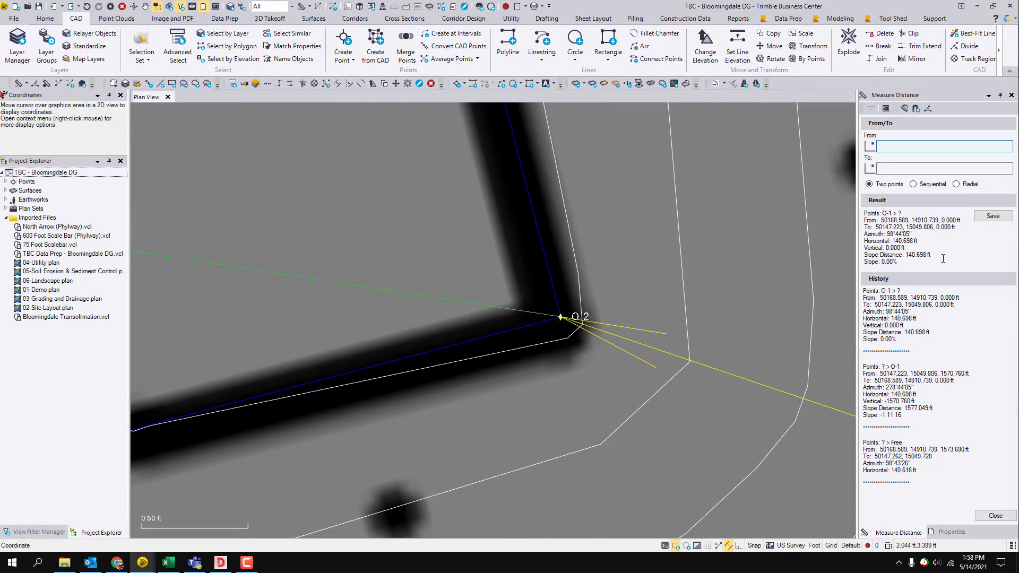
# - Highlight the slope distance in the O-1 to O-2 result, review the measured line, and close Measure Distance
pyautogui.moveTo(932, 255); pyautogui.dragTo(908, 256)
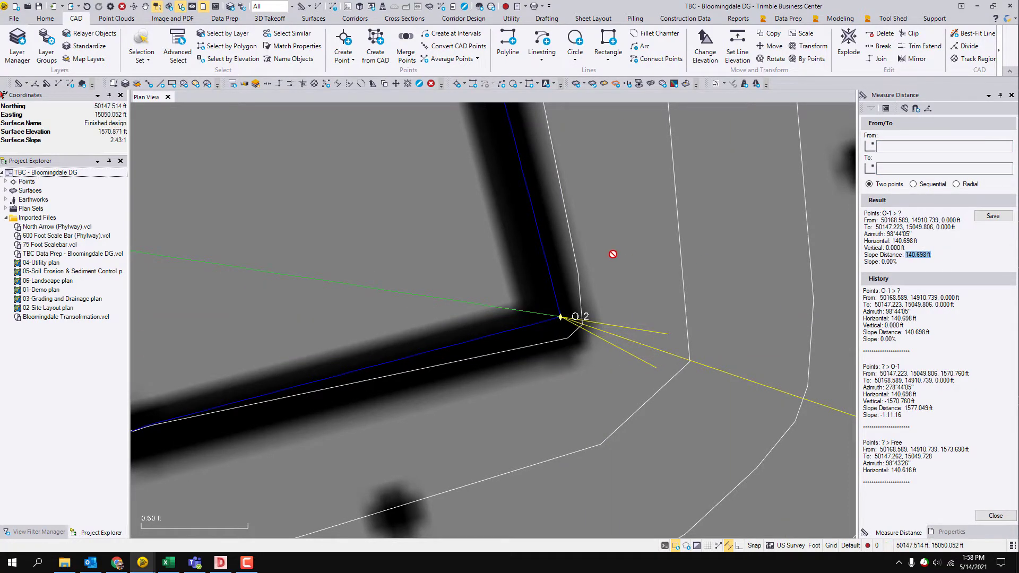
pyautogui.scroll(-15, 613, 254)
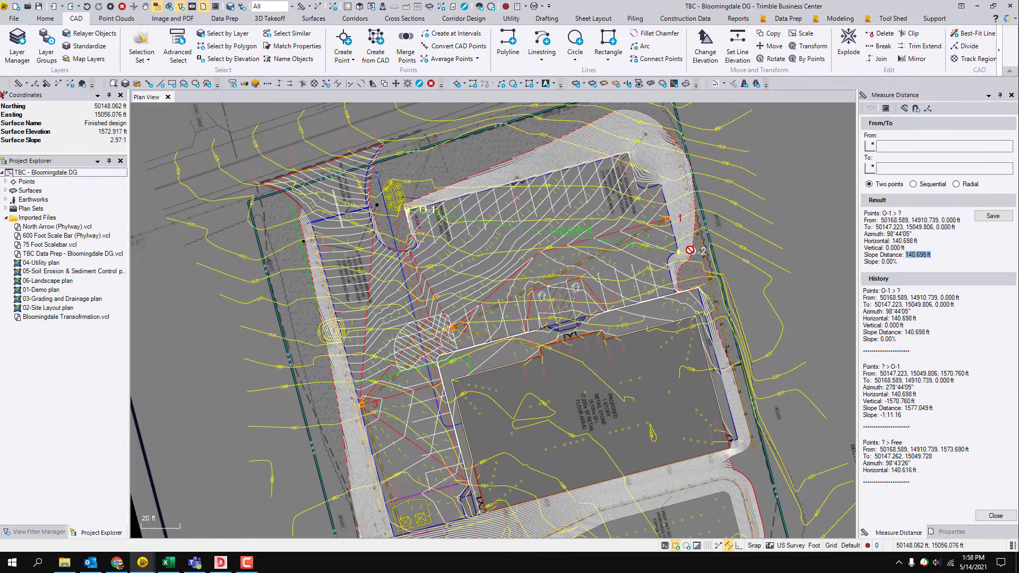
pyautogui.moveTo(690, 250)
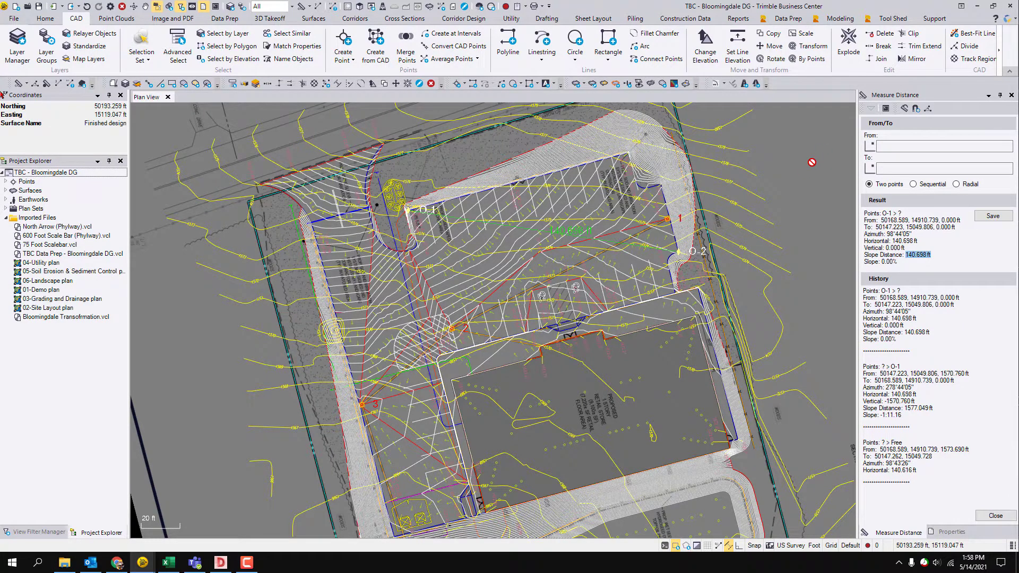
pyautogui.moveTo(812, 163)
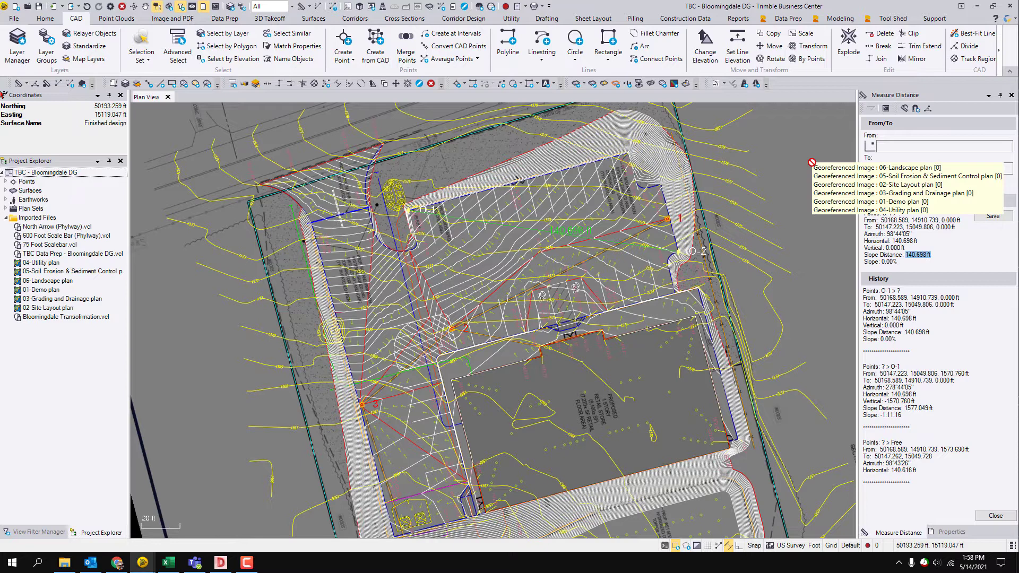
pyautogui.click(996, 516)
# - Select points O-2 and O-1 together and open the Export command for them
pyautogui.scroll(1, 718, 254)
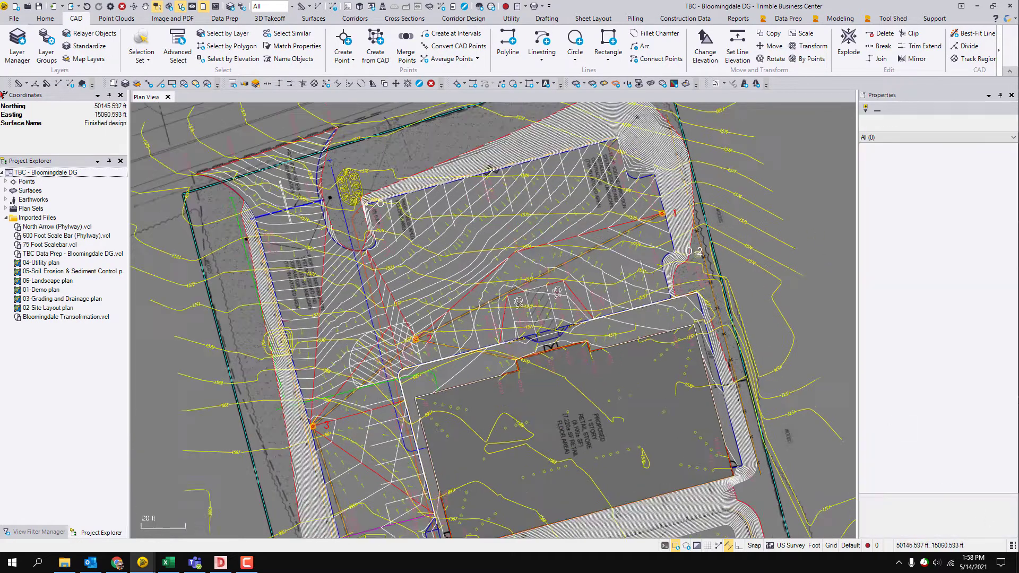
pyautogui.click(743, 260)
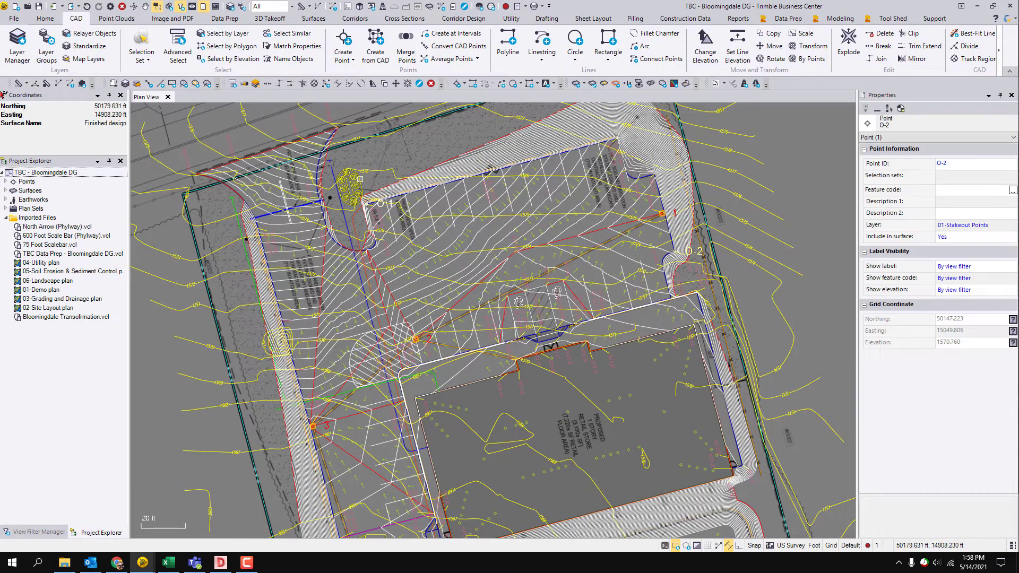
pyautogui.scroll(1, 382, 205)
pyautogui.press('super')
pyautogui.keyDown('ctrl'); pyautogui.click(379, 206); pyautogui.keyUp('ctrl')
pyautogui.click(393, 216)
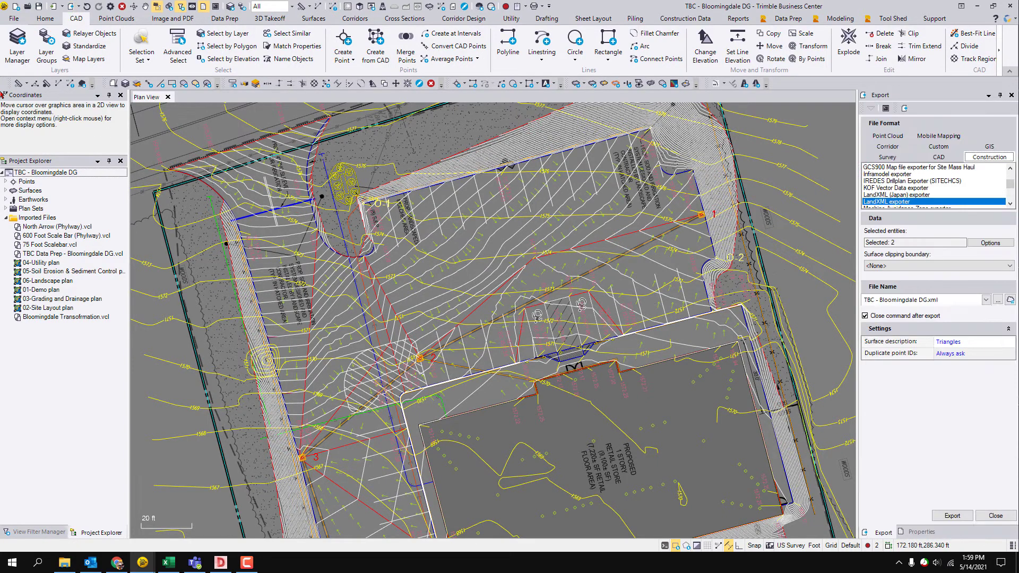
# - Export the selected points O-1 and O-2 with the VCL Project Link exporter to TBC - Bloomingdale DG.vcl
pyautogui.scroll(-3, 936, 188)
pyautogui.click(909, 202)
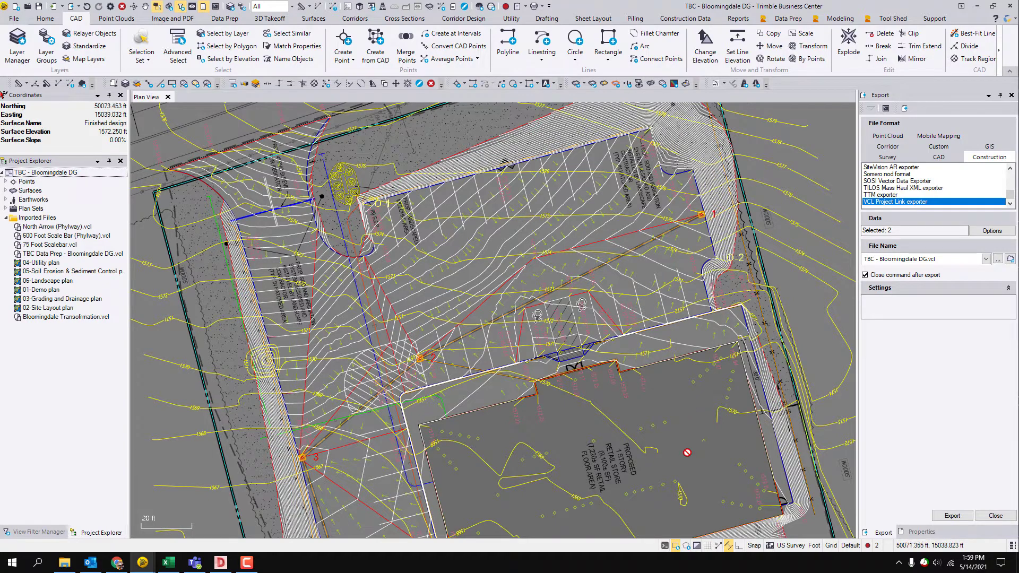
pyautogui.click(982, 515)
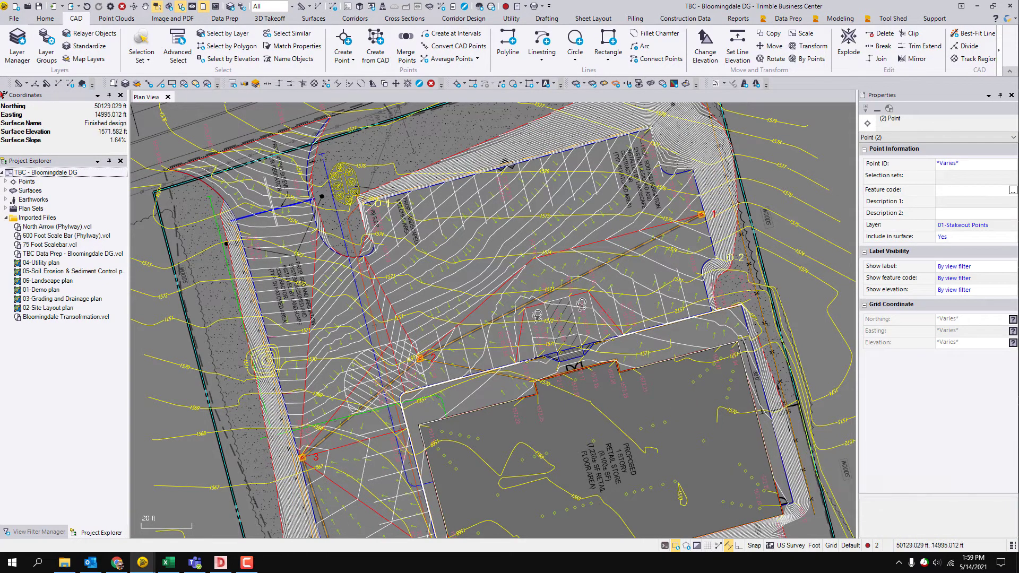
# - Clear the point selection, switch the plan view to My Filter, and enable its 01-Stakeout Points layer
pyautogui.scroll(-5, 579, 308)
pyautogui.press('Escape')
pyautogui.click(51, 533)
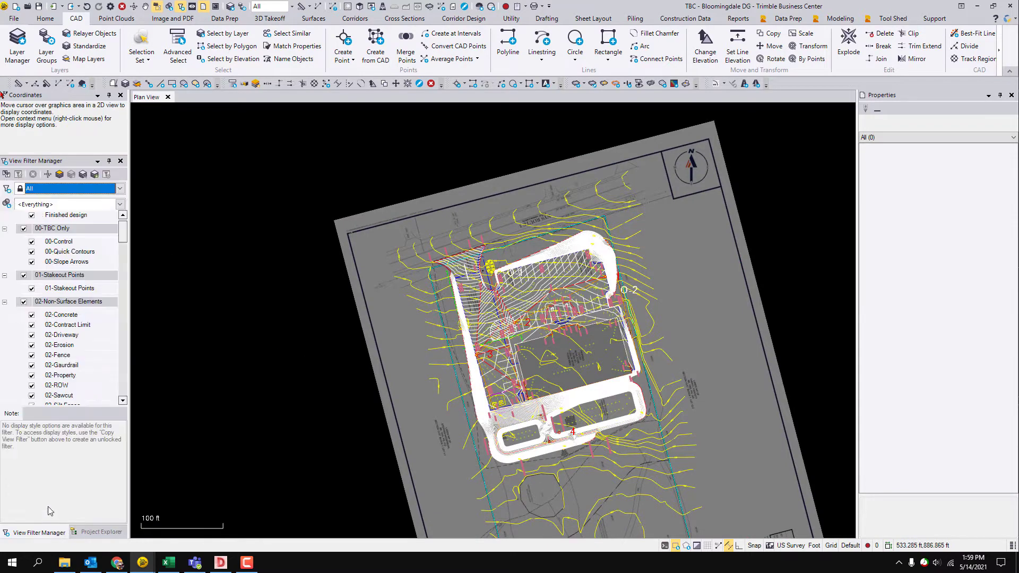
pyautogui.moveTo(357, 252); pyautogui.dragTo(167, 213, button='middle')
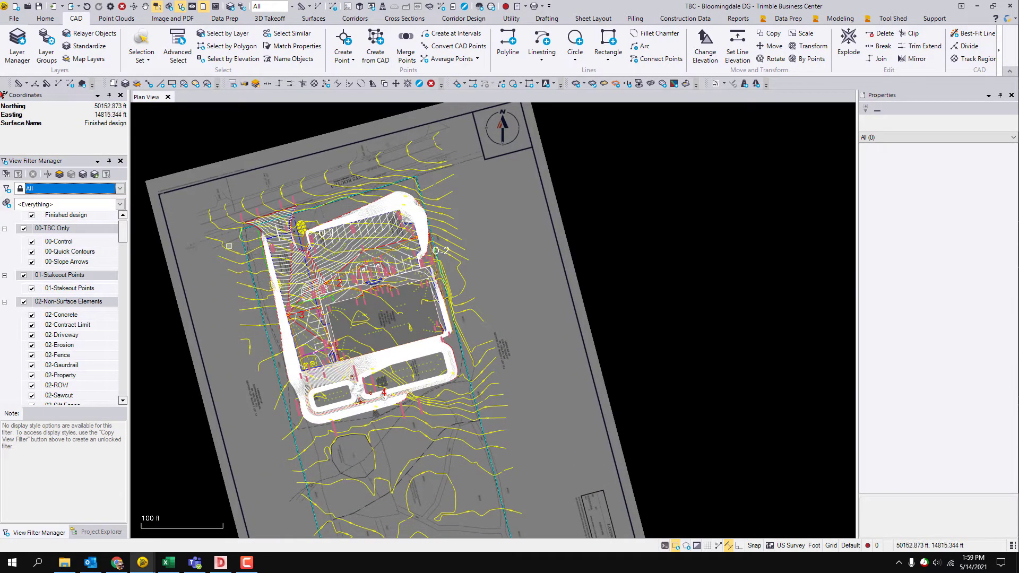
pyautogui.click(120, 188)
pyautogui.click(35, 263)
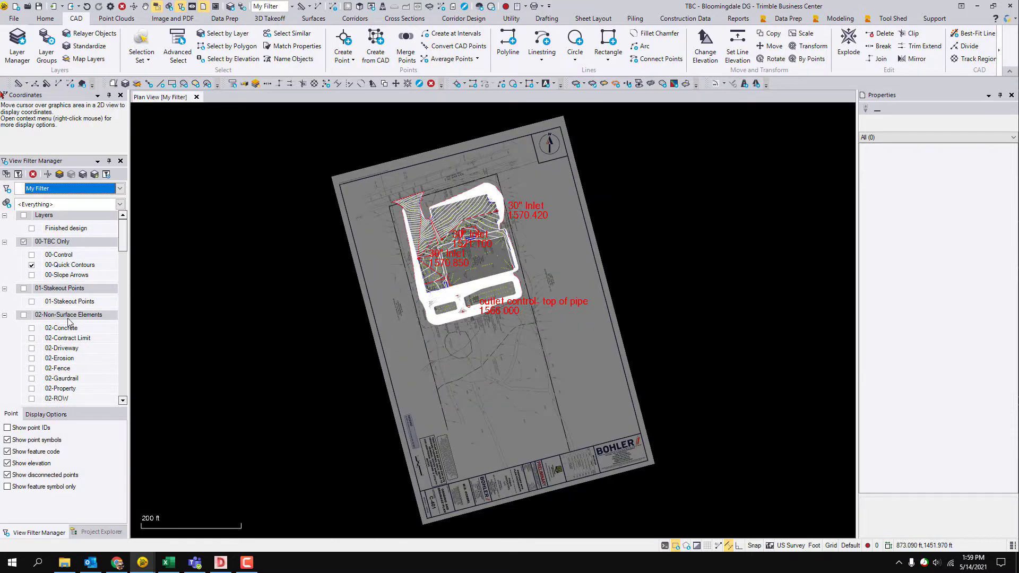
pyautogui.click(31, 301)
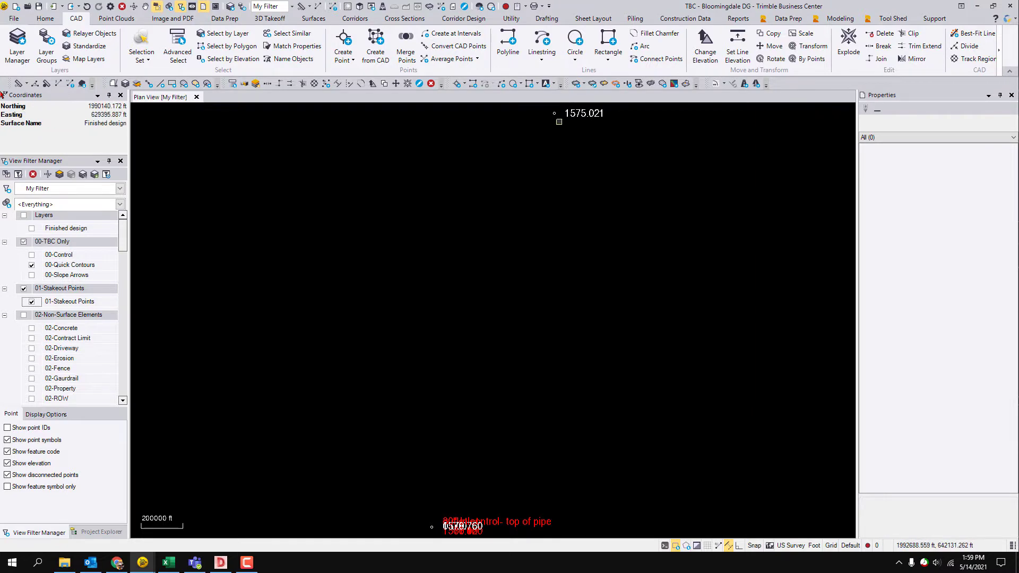
# - Locate the two distant stakeout points and set My Filter to show point IDs while hiding feature codes and elevations
pyautogui.click(555, 115)
pyautogui.moveTo(539, 122); pyautogui.dragTo(521, 180, button='middle')
pyautogui.scroll(14, 536, 184)
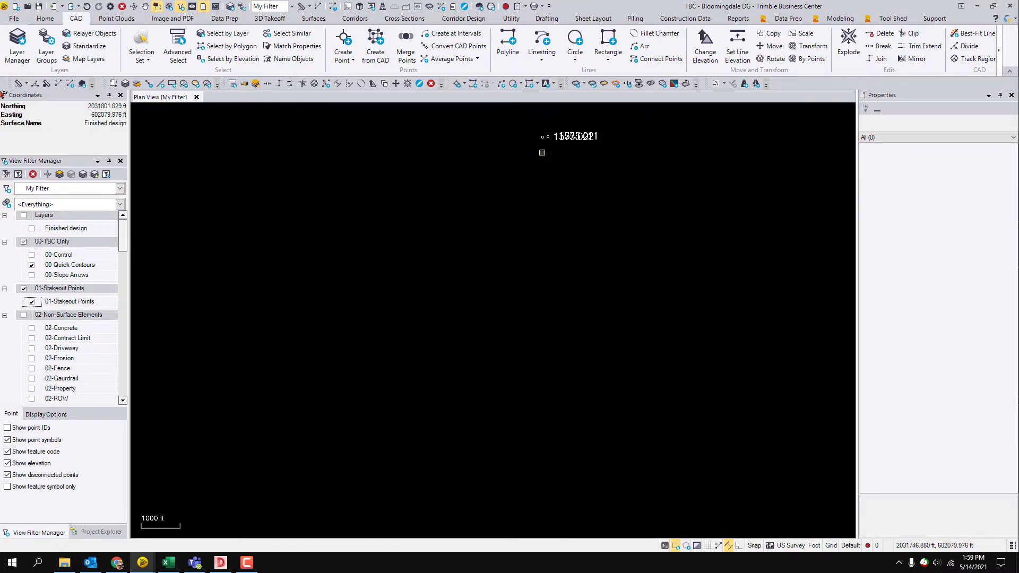
pyautogui.scroll(5, 552, 131)
pyautogui.scroll(6, 498, 166)
pyautogui.moveTo(509, 167); pyautogui.dragTo(480, 327, button='middle')
pyautogui.scroll(-2, 499, 258)
pyautogui.moveTo(499, 254); pyautogui.dragTo(383, 308, button='middle')
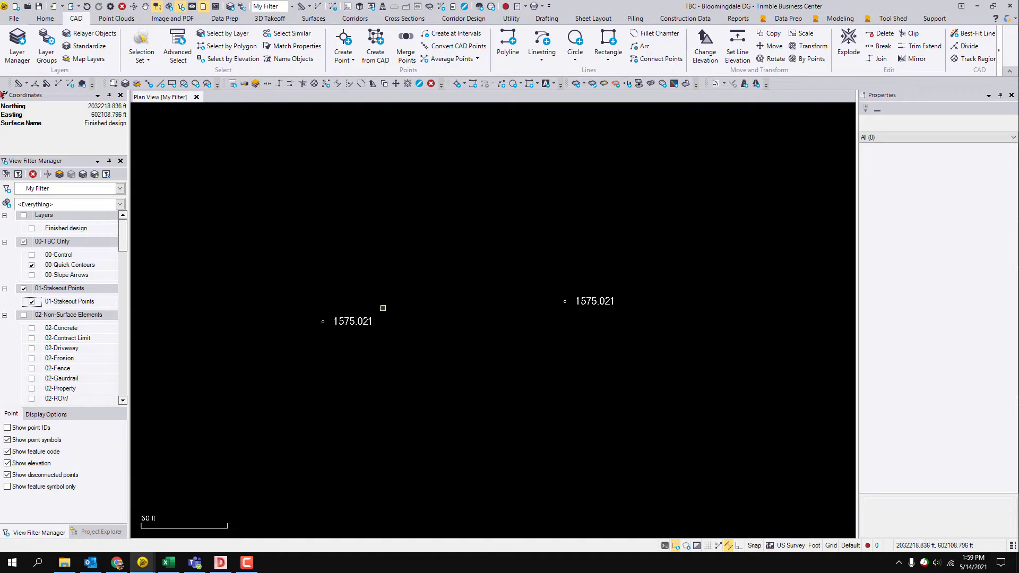
pyautogui.click(21, 427)
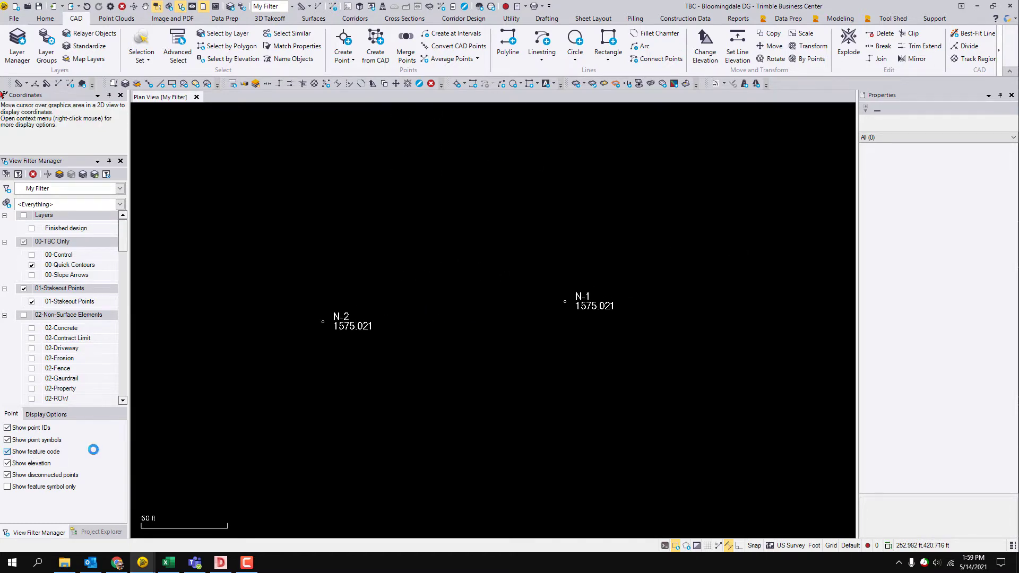
pyautogui.click(45, 464)
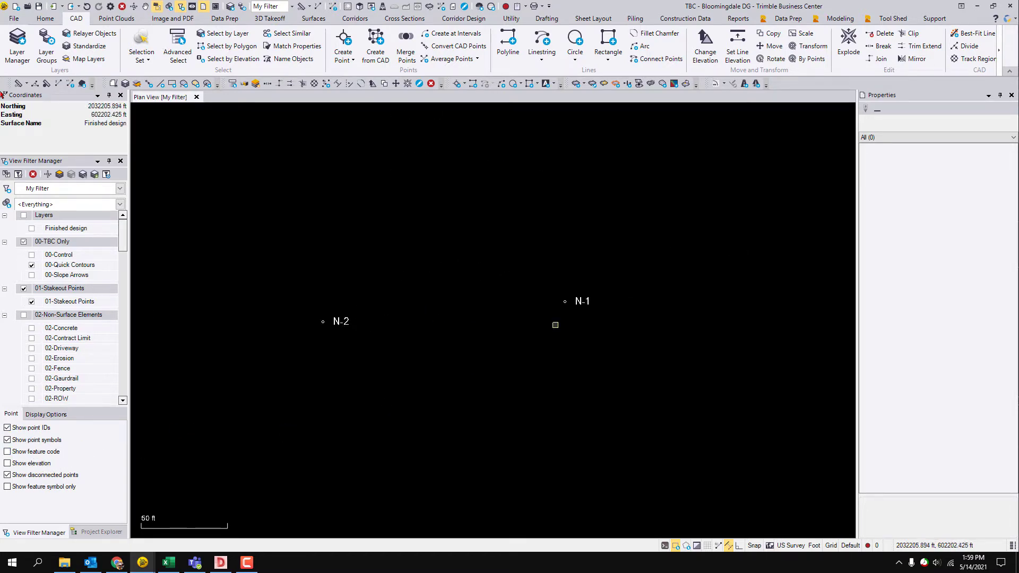
# - Switch the plan view back to the All filter and select every object of the Bloomingdale site drawing
pyautogui.scroll(-9, 274, 363)
pyautogui.middleClick(311, 397)
pyautogui.middleClick(311, 397)
pyautogui.scroll(5, 429, 368)
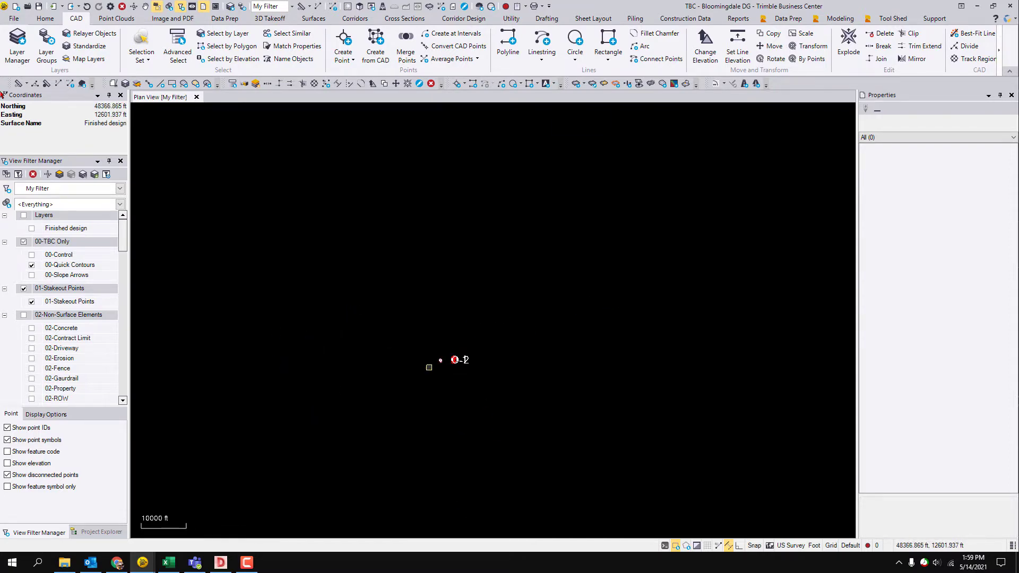
pyautogui.scroll(8, 429, 368)
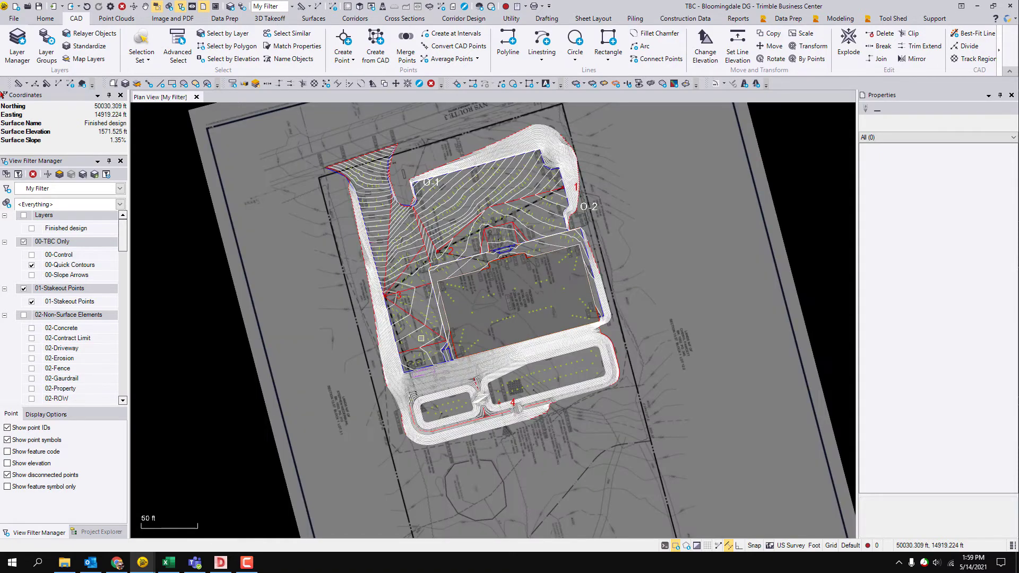
pyautogui.scroll(-2, 382, 396)
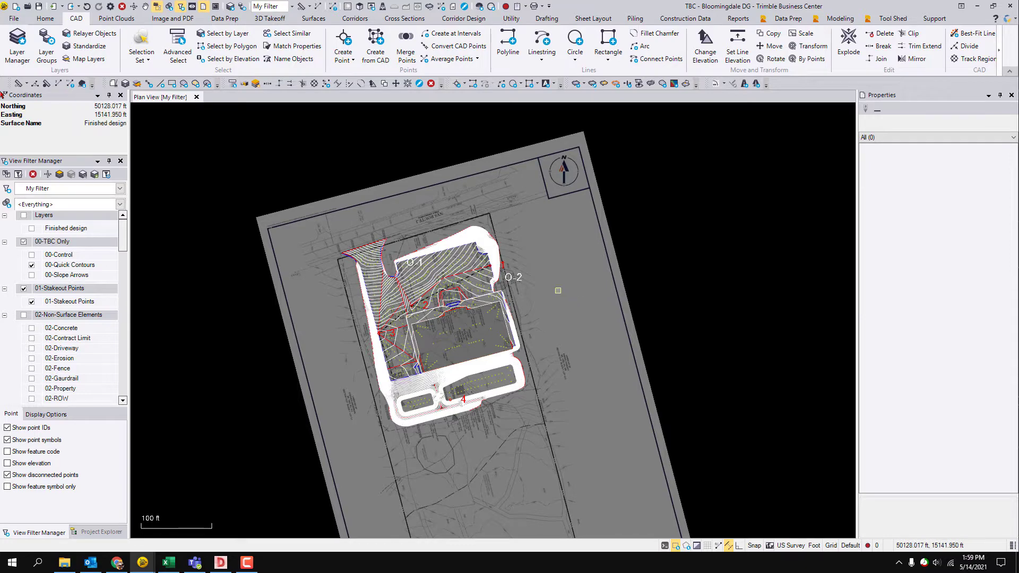
pyautogui.moveTo(287, 321); pyautogui.dragTo(268, 311, button='middle')
pyautogui.click(110, 189)
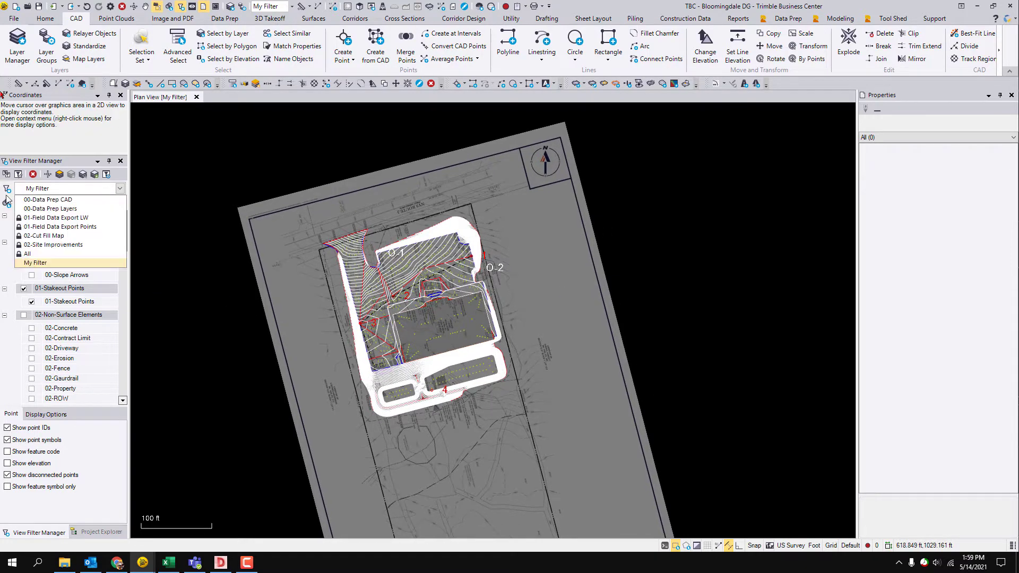
pyautogui.click(32, 254)
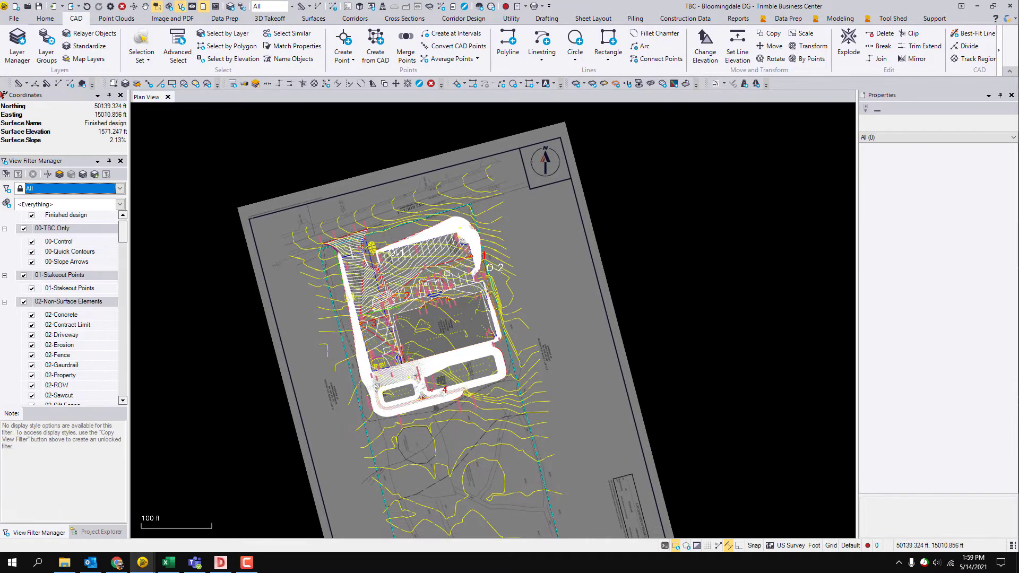
pyautogui.scroll(-5, 409, 251)
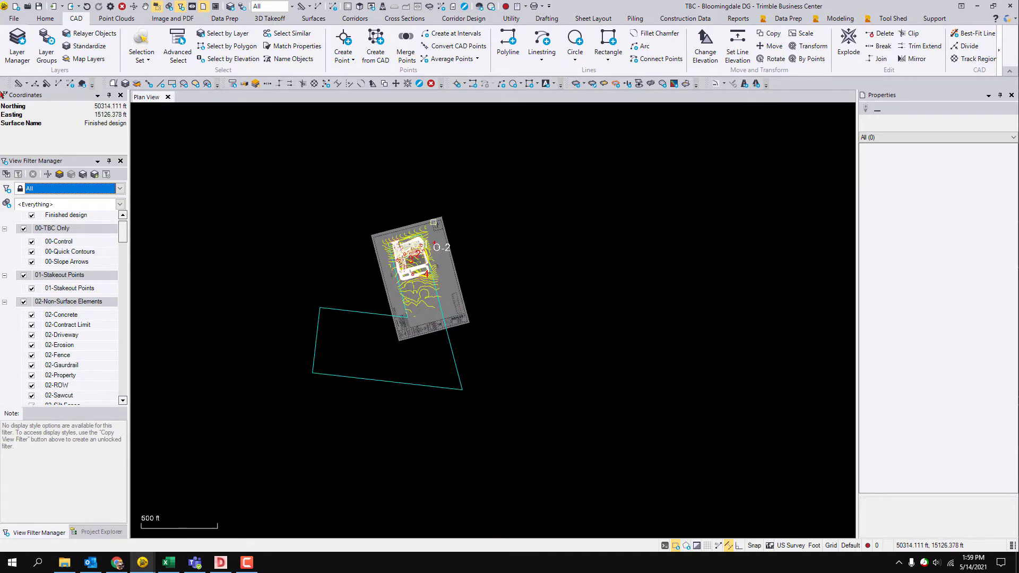
pyautogui.moveTo(497, 182)
pyautogui.mouseDown()
pyautogui.moveTo(233, 398)
pyautogui.moveTo(142, 505)
pyautogui.mouseUp()
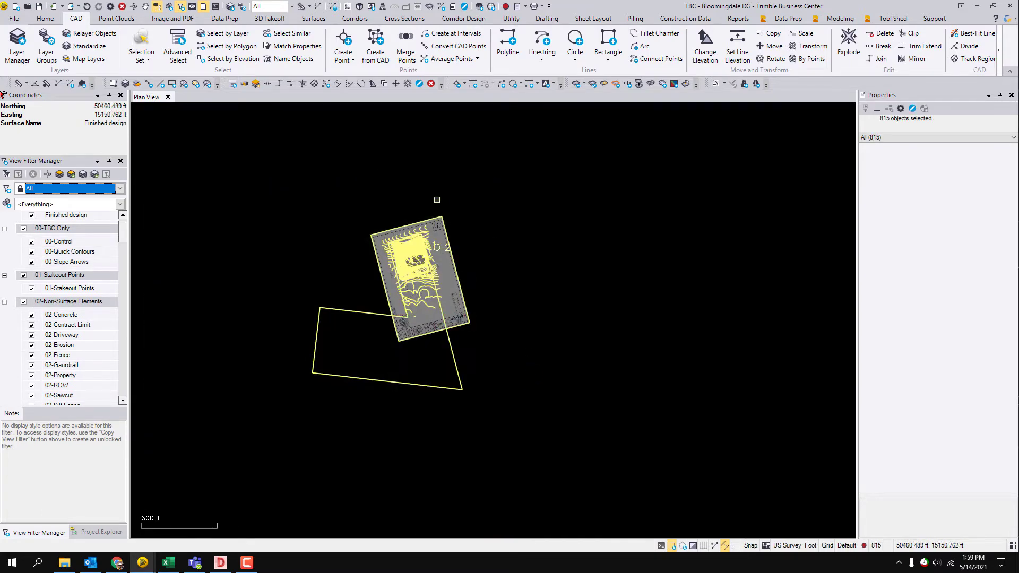
# - Remove points O-2 and O-1 from the selected site objects
pyautogui.scroll(5, 436, 272)
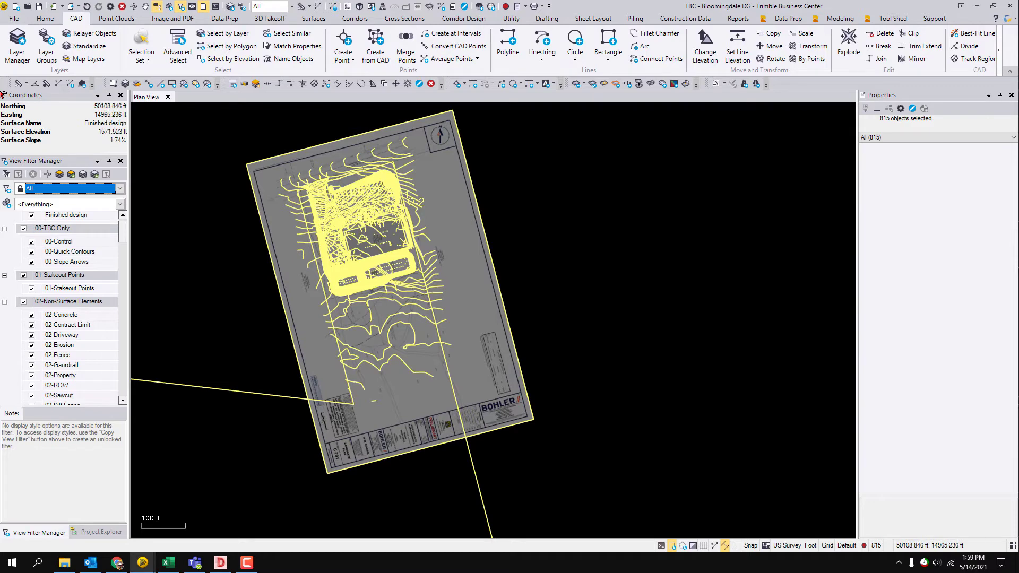
pyautogui.moveTo(354, 214)
pyautogui.moveTo(349, 233); pyautogui.dragTo(361, 250, button='middle')
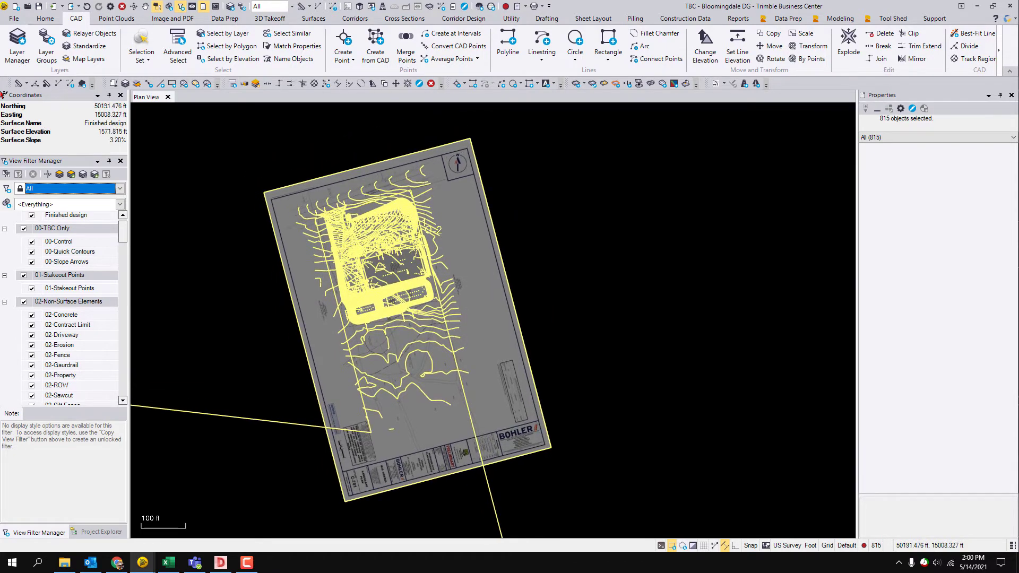
pyautogui.scroll(5, 329, 206)
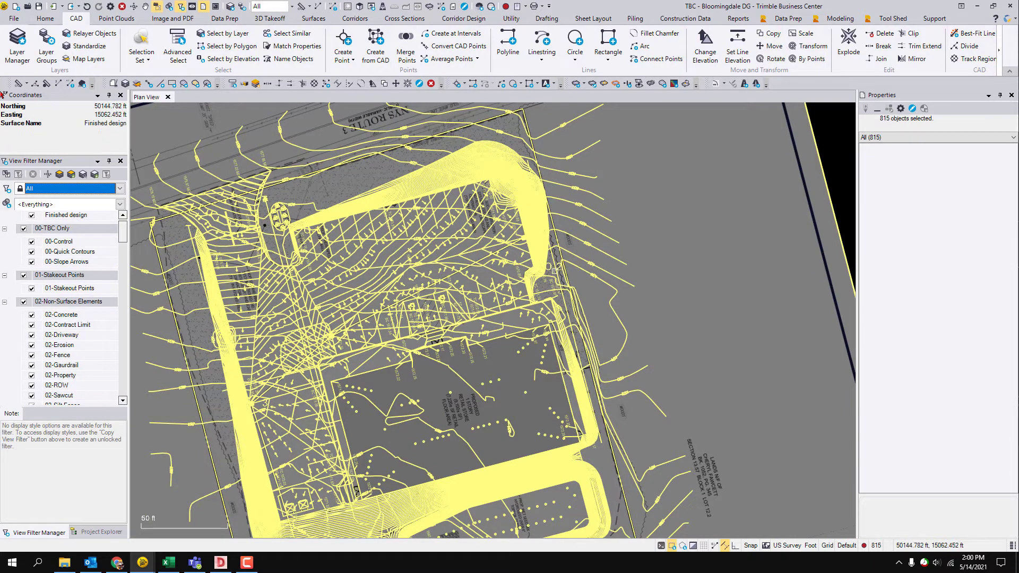
pyautogui.keyDown('ctrl'); pyautogui.click(556, 271); pyautogui.keyUp('ctrl')
pyautogui.keyDown('ctrl'); pyautogui.click(563, 279); pyautogui.keyUp('ctrl')
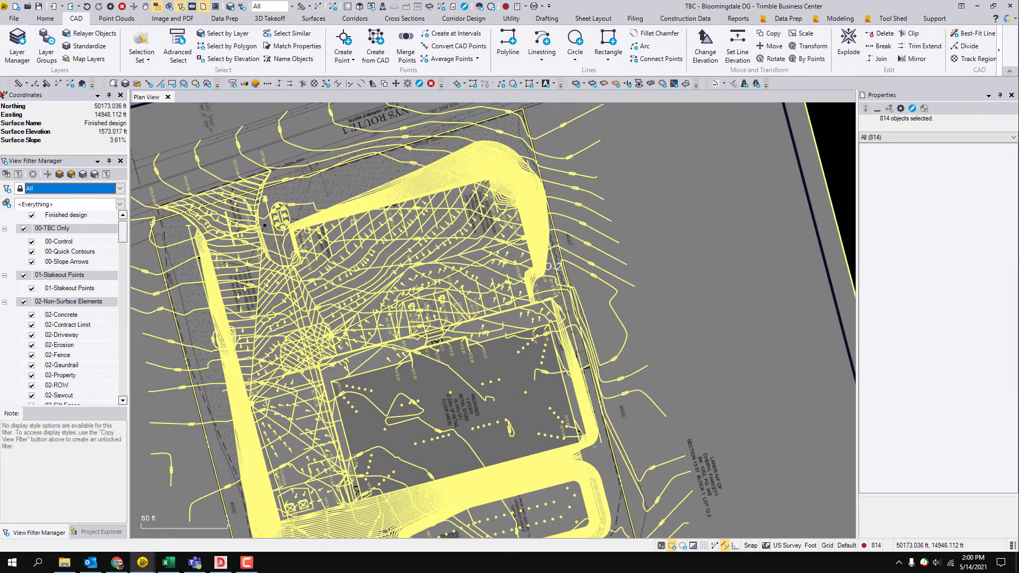
pyautogui.scroll(5, 298, 229)
pyautogui.click(306, 230)
pyautogui.click(316, 252)
pyautogui.scroll(-5, 302, 234)
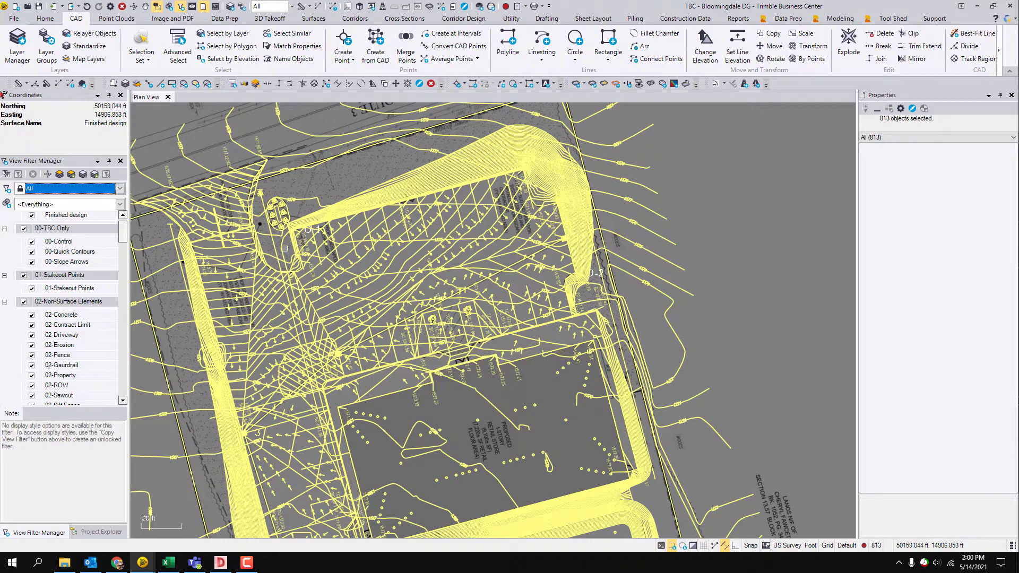
# - Start Move/Rotate/Scale by Points for the selected site objects and activate Point 1 of the From System
pyautogui.middleClick(613, 294)
pyautogui.middleClick(613, 294)
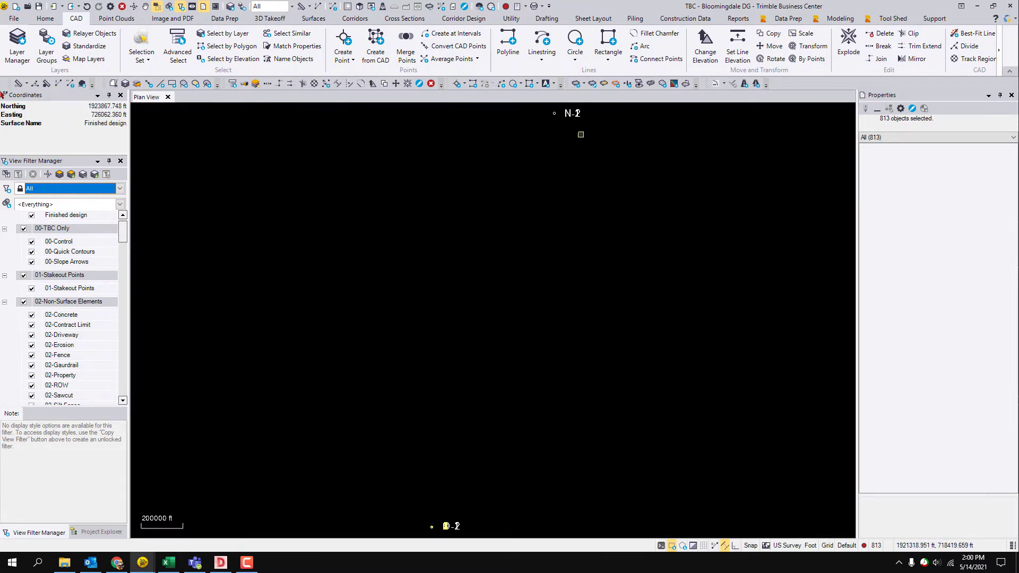
pyautogui.moveTo(550, 364); pyautogui.dragTo(579, 323, button='middle')
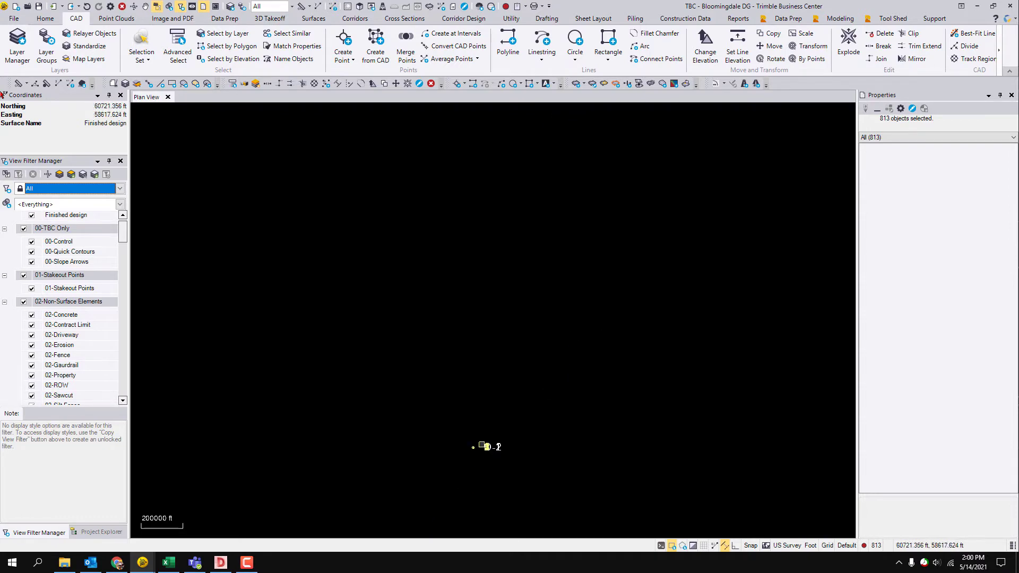
pyautogui.scroll(10, 459, 435)
pyautogui.scroll(6, 431, 428)
pyautogui.moveTo(432, 344); pyautogui.dragTo(508, 257, button='middle')
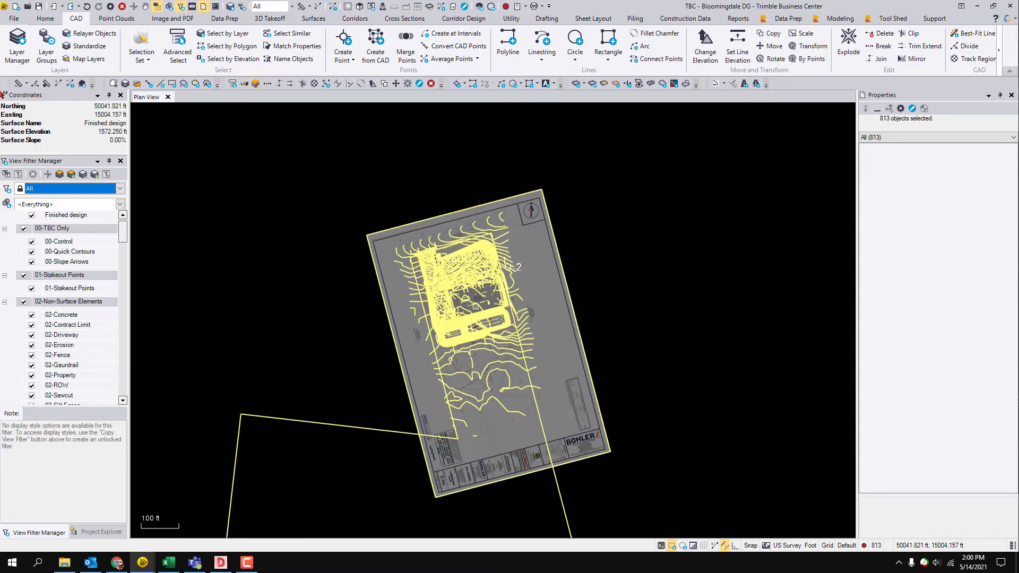
pyautogui.scroll(3, 480, 306)
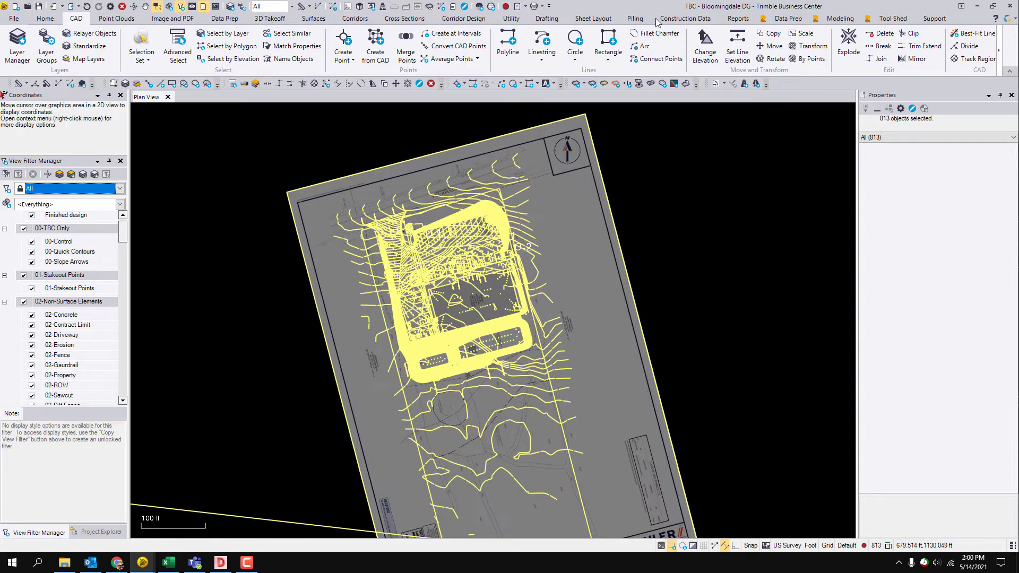
pyautogui.click(811, 59)
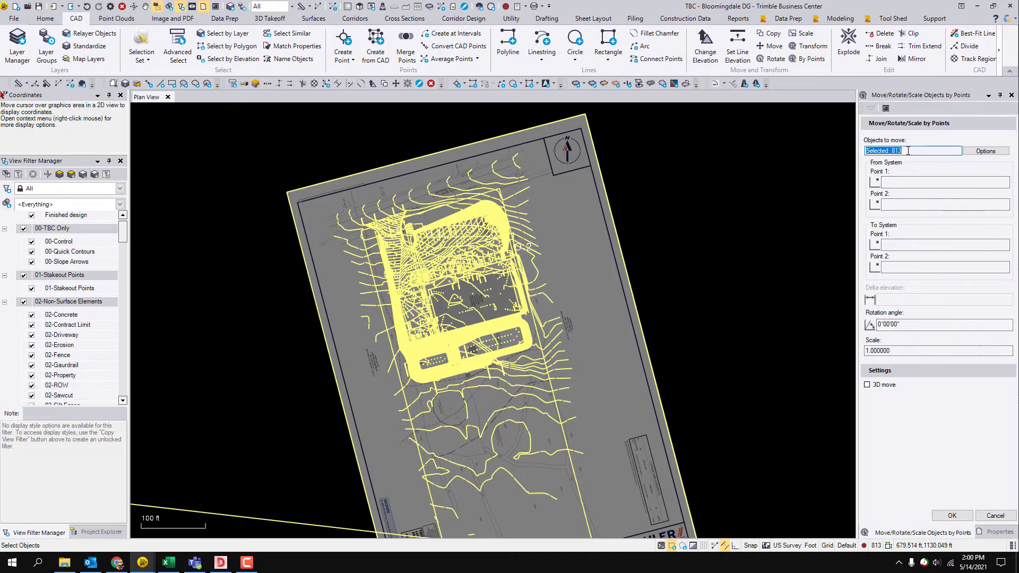
pyautogui.click(908, 183)
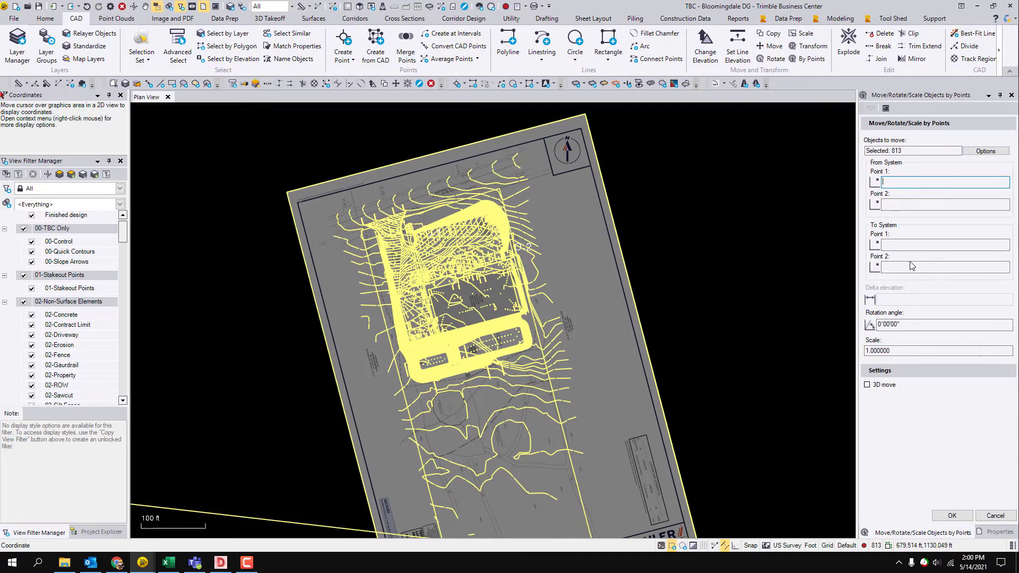
# - Try to hide 03-Surface Elements in the locked All filter, then create an editable copy of it named All - Copy
pyautogui.scroll(10, 402, 222)
pyautogui.scroll(5, 402, 222)
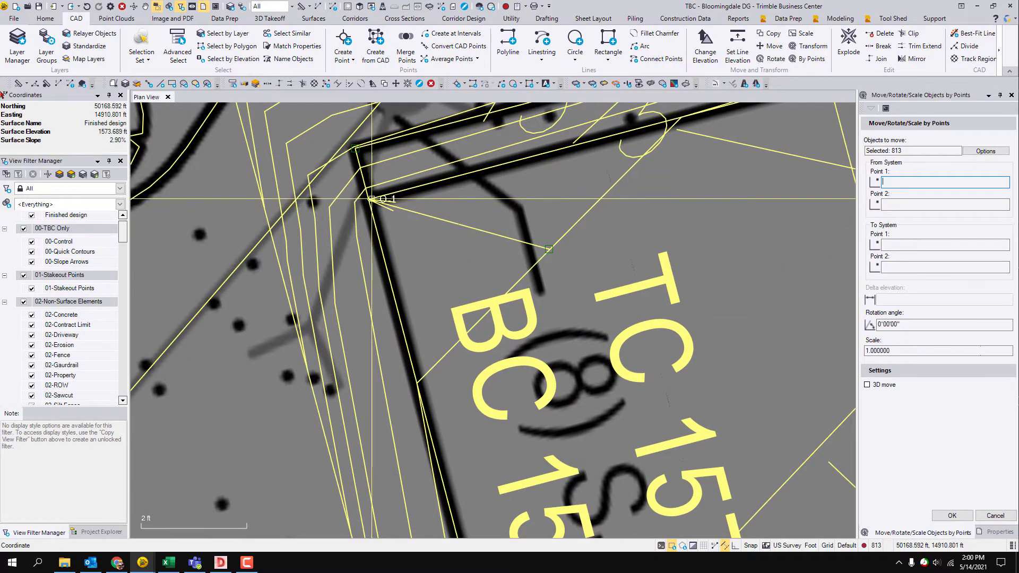
pyautogui.scroll(1, 25, 243)
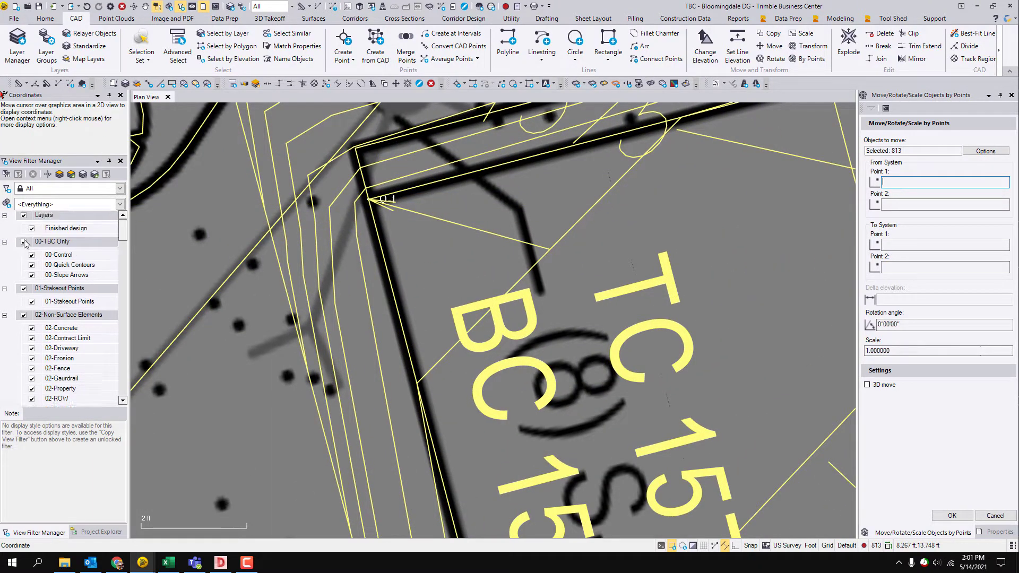
pyautogui.click(5, 316)
pyautogui.click(23, 325)
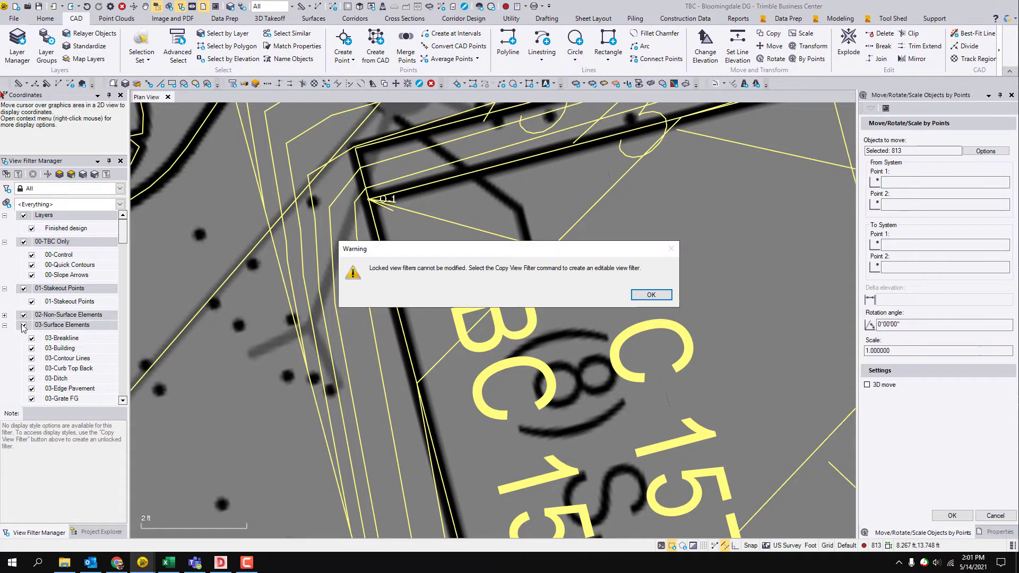
pyautogui.click(652, 294)
pyautogui.click(18, 174)
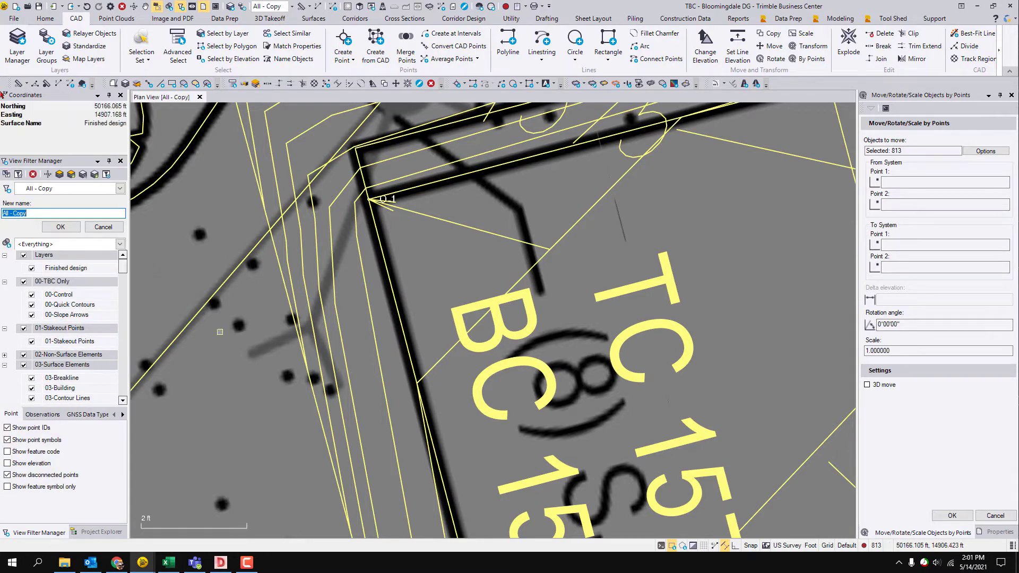
pyautogui.click(61, 227)
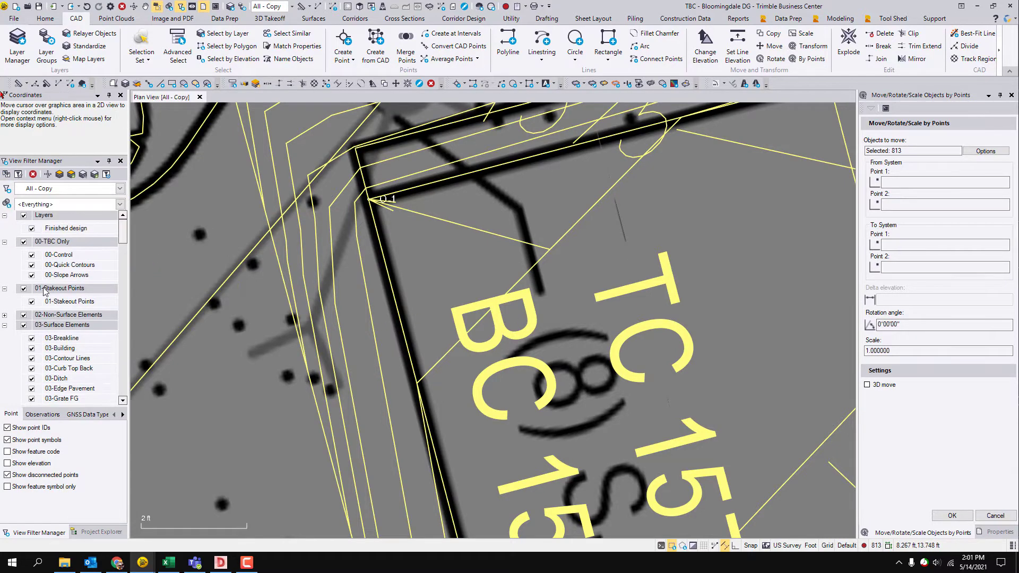
# - Hide the layer groups 02-Non-Surface Elements, 03-Surface Elements, 04-Utility, 05-Corridor, 06-Structural and 07-Existing in the All - Copy filter
pyautogui.click(24, 325)
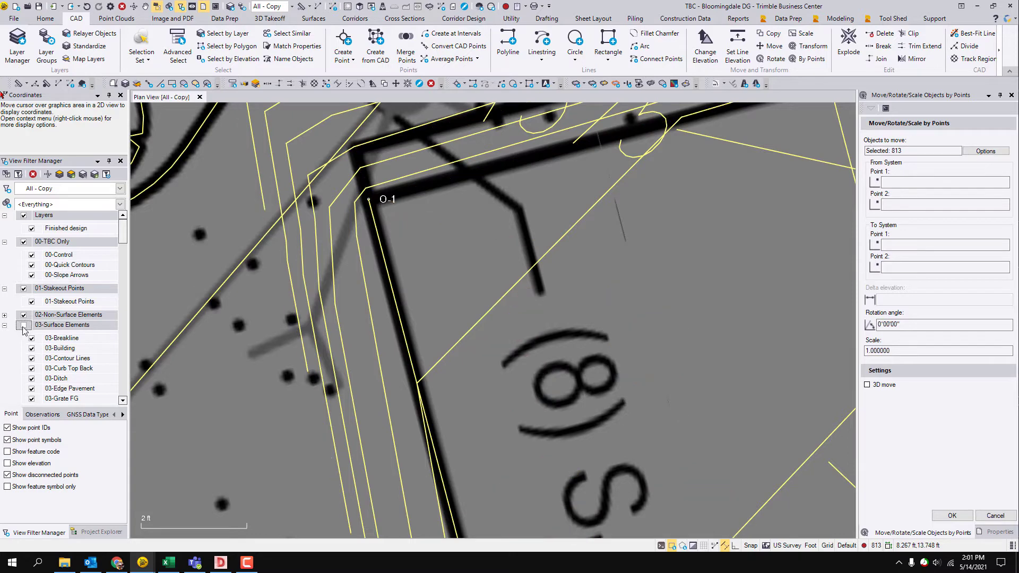
pyautogui.click(23, 314)
pyautogui.click(5, 325)
pyautogui.click(23, 335)
pyautogui.scroll(-3, 20, 344)
pyautogui.click(24, 292)
pyautogui.click(23, 328)
pyautogui.click(23, 365)
# - Hide 08-Cut Fill Map, 09-Site Improvement, 99 - Misc., 99 - System Layers and the 00-Quick Contours layer in All - Copy
pyautogui.scroll(-3, 30, 361)
pyautogui.click(24, 338)
pyautogui.click(24, 365)
pyautogui.scroll(-3, 33, 358)
pyautogui.click(23, 365)
pyautogui.scroll(-3, 23, 372)
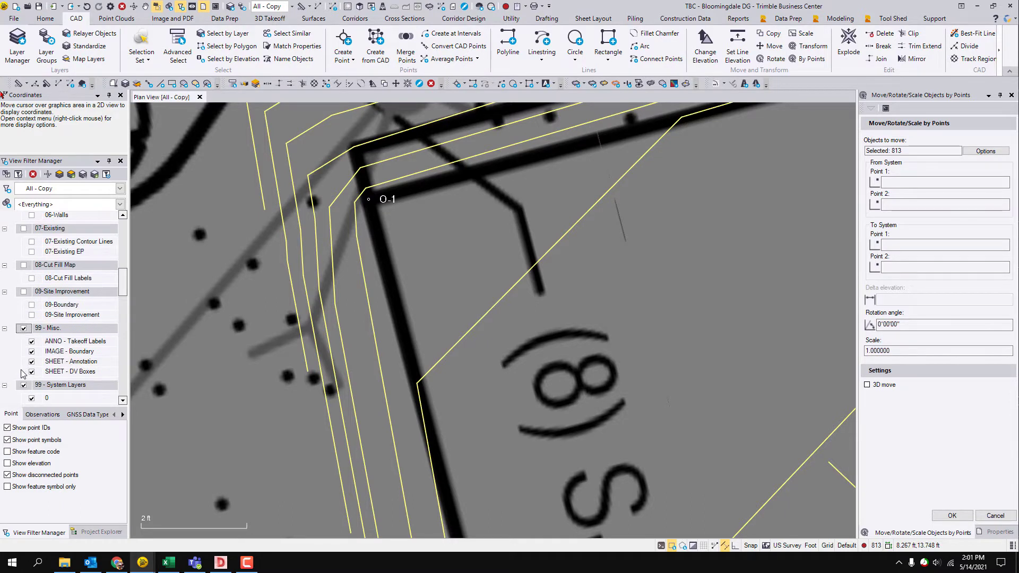
pyautogui.scroll(-7, 27, 327)
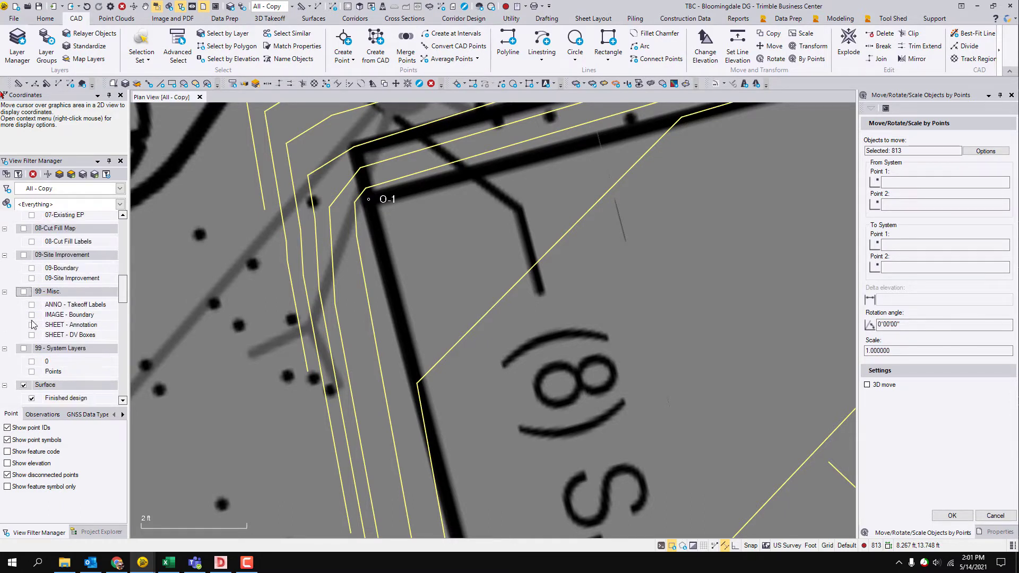
pyautogui.scroll(15, 23, 276)
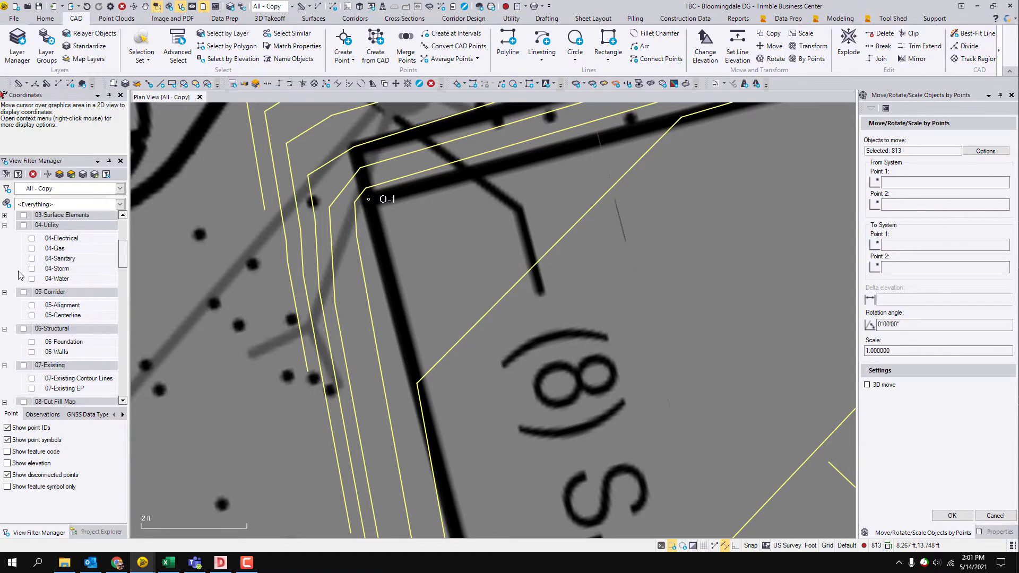
pyautogui.click(31, 265)
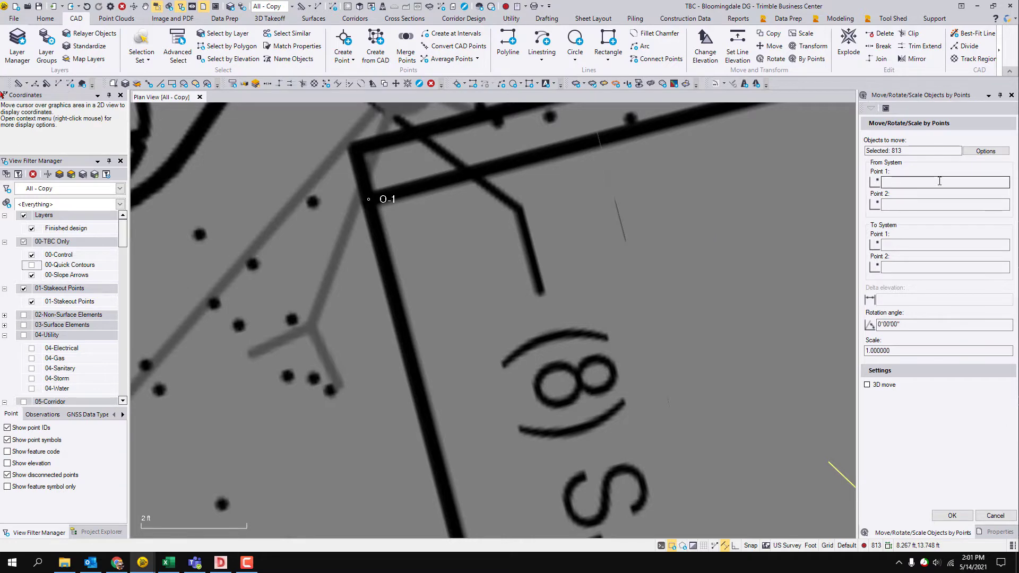
# - Set the From System reference points, using O-1 as Point 1 and O-2 as Point 2
pyautogui.scroll(-4, 523, 306)
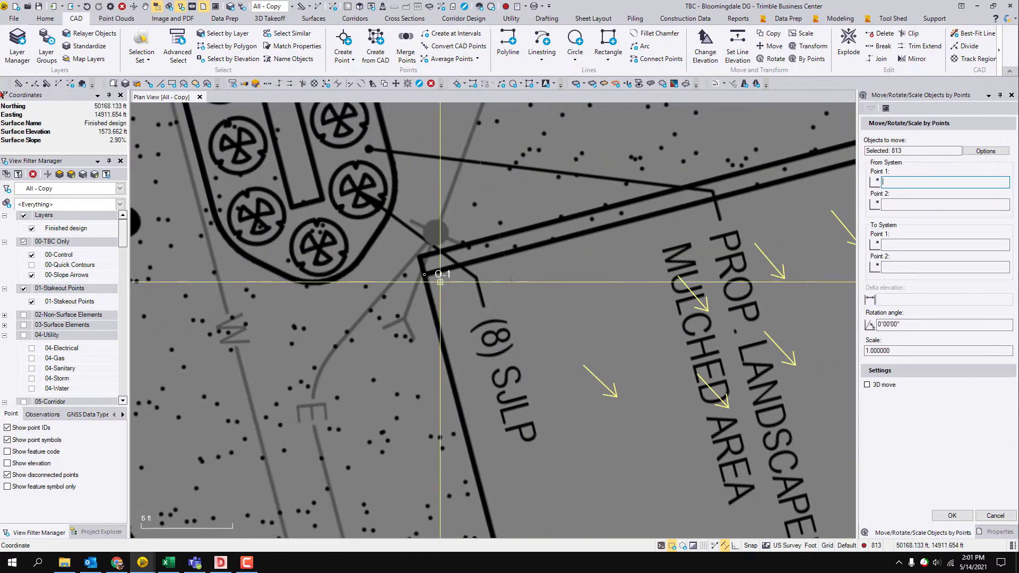
pyautogui.click(425, 275)
pyautogui.scroll(-4, 551, 355)
pyautogui.scroll(-4, 551, 356)
pyautogui.moveTo(491, 370); pyautogui.dragTo(214, 263, button='middle')
pyautogui.scroll(4, 674, 306)
pyautogui.click(715, 296)
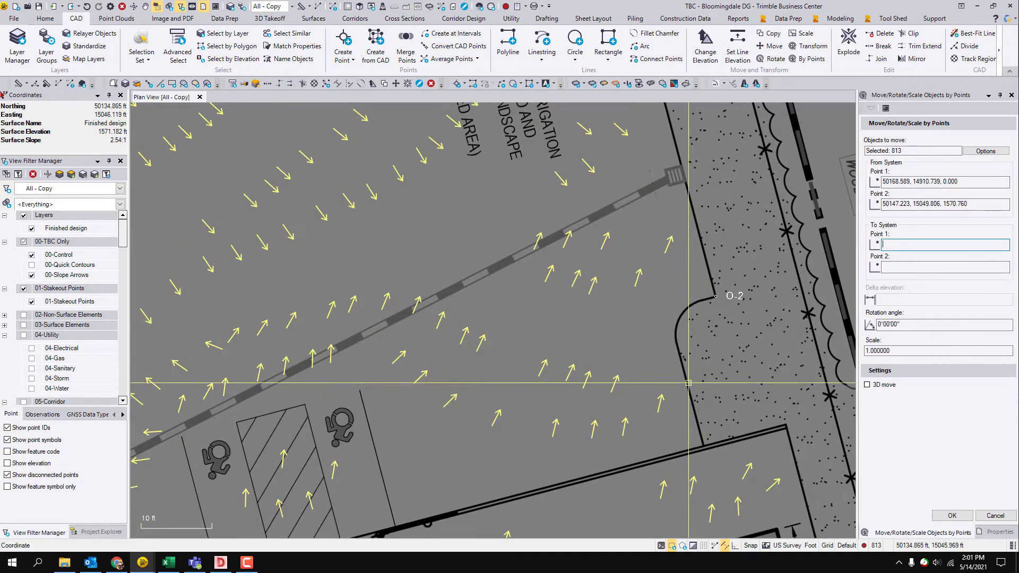
# - Set the To System reference points at the new coordinates, using N-2 as Point 1 and N-1 as Point 2
pyautogui.middleClick(619, 362)
pyautogui.middleClick(619, 363)
pyautogui.moveTo(578, 264); pyautogui.dragTo(546, 419, button='middle')
pyautogui.scroll(10, 520, 268)
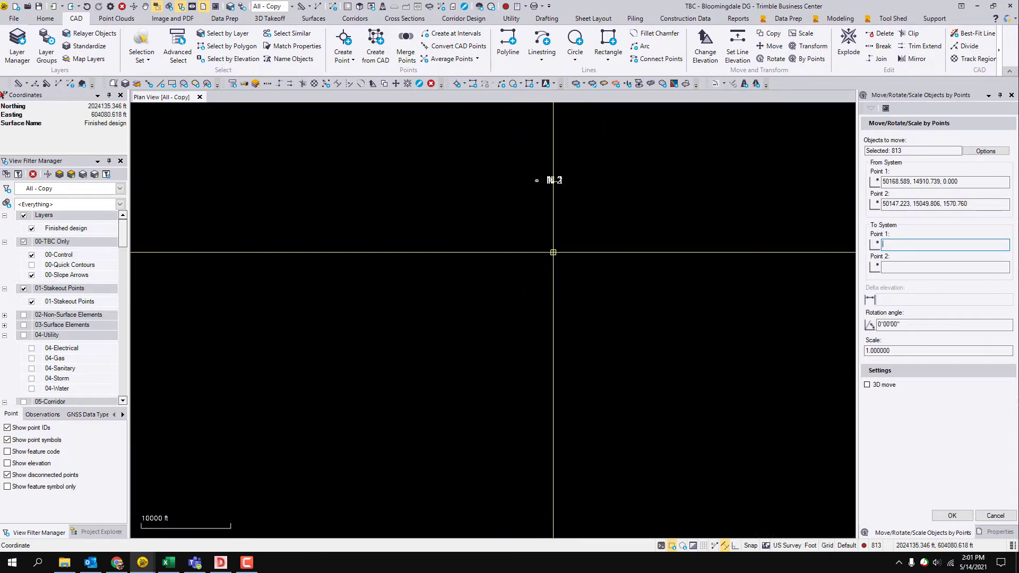
pyautogui.scroll(8, 518, 173)
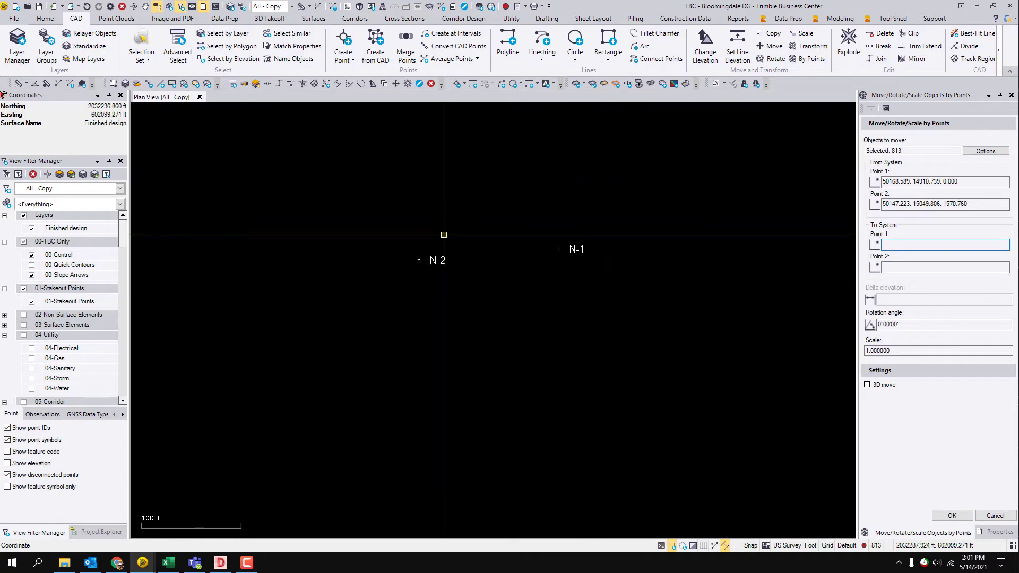
pyautogui.click(405, 274)
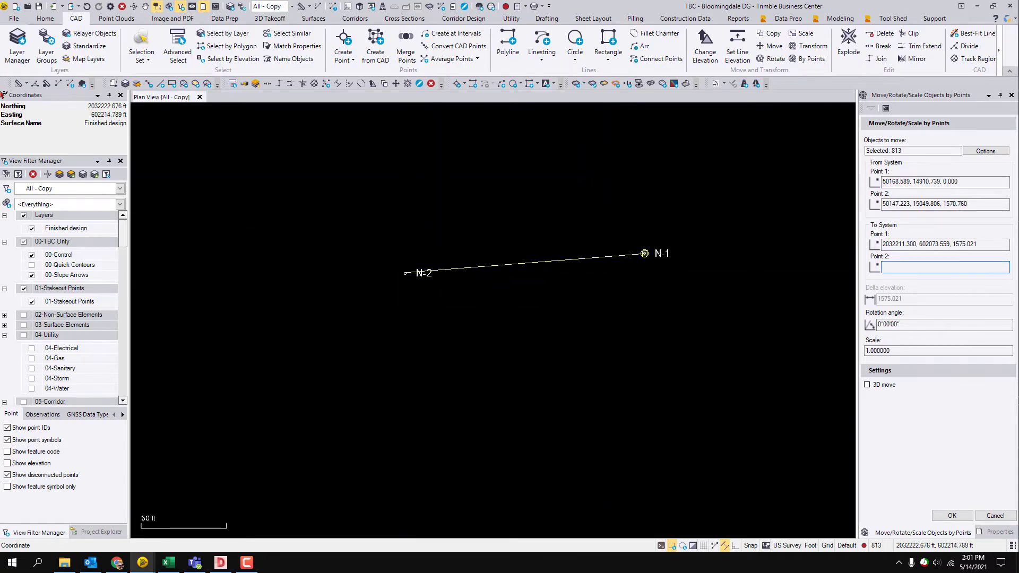
pyautogui.click(645, 254)
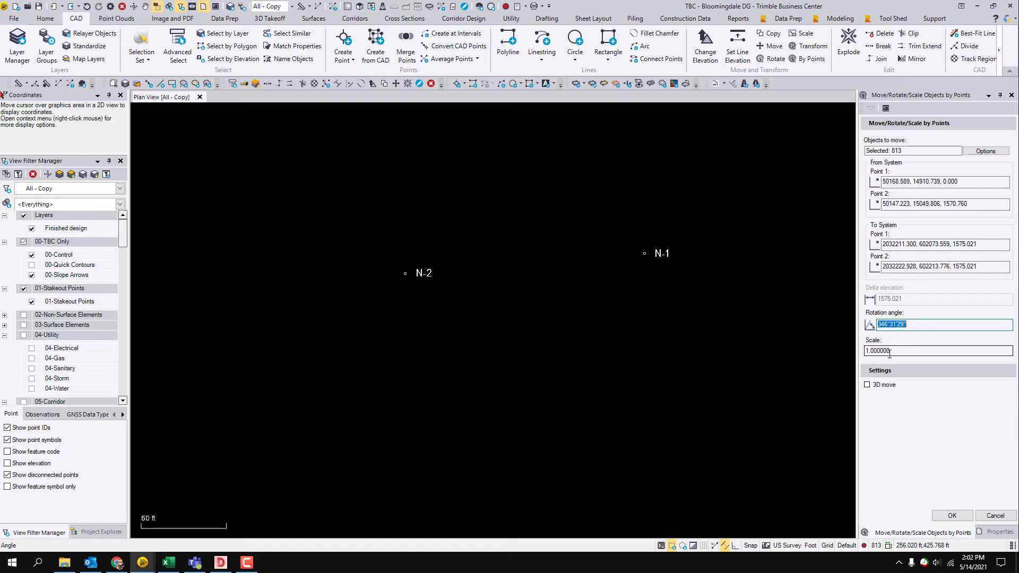
# - Apply the move by points with scale 1.000000 and 3D move off, and decline saving the project
pyautogui.press('Tab')
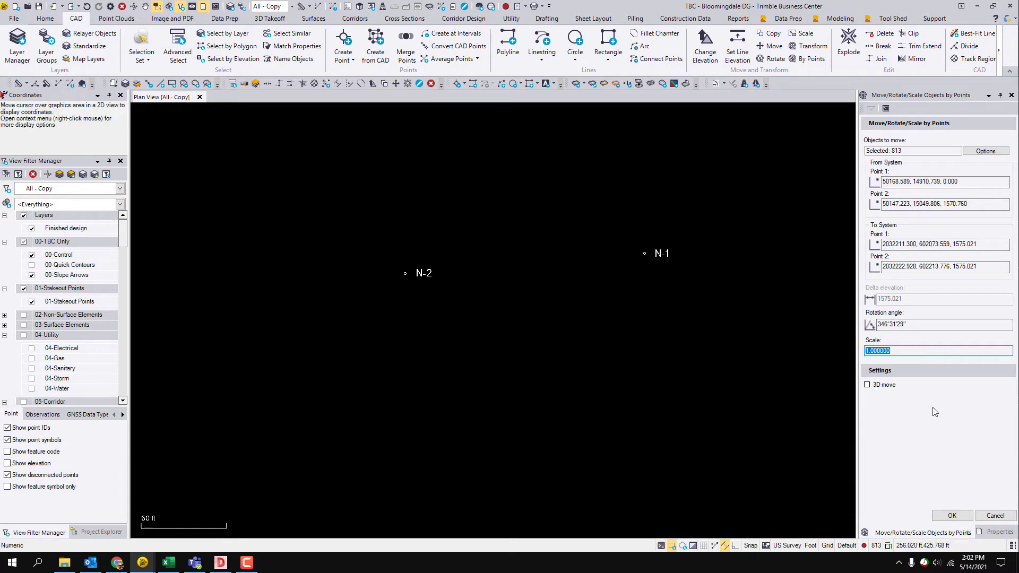
pyautogui.click(868, 385)
pyautogui.click(869, 385)
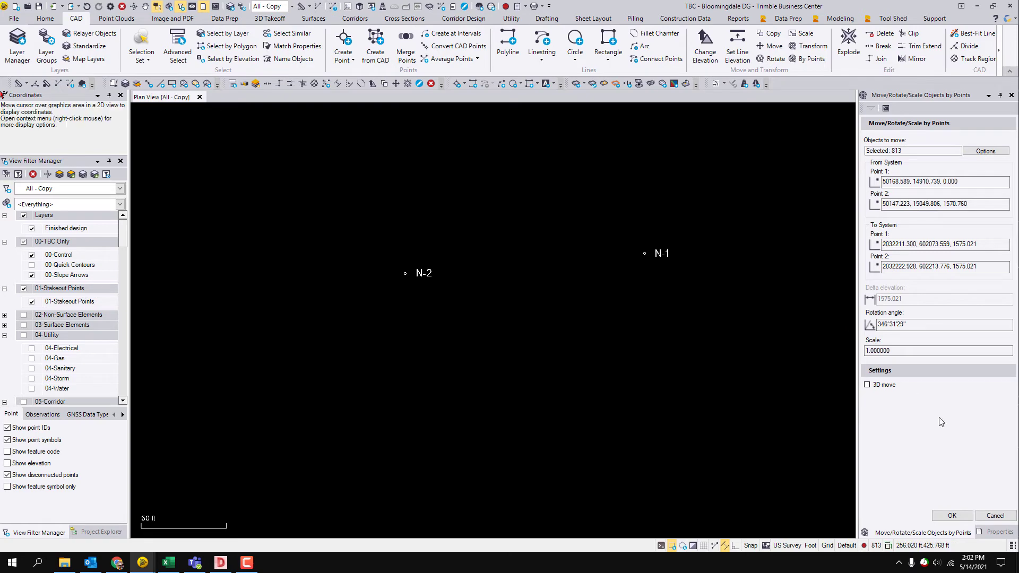
pyautogui.click(950, 516)
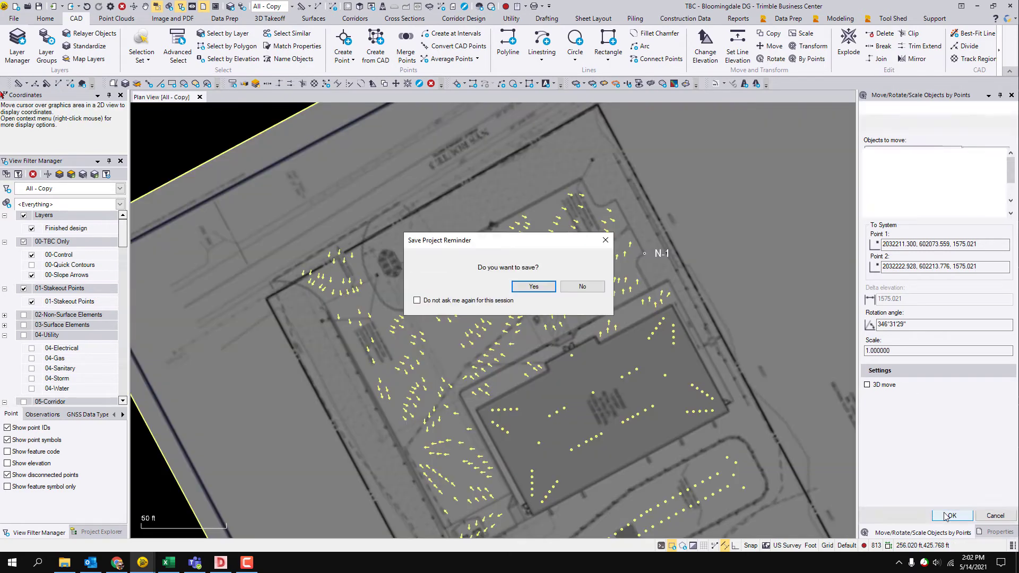
pyautogui.click(582, 286)
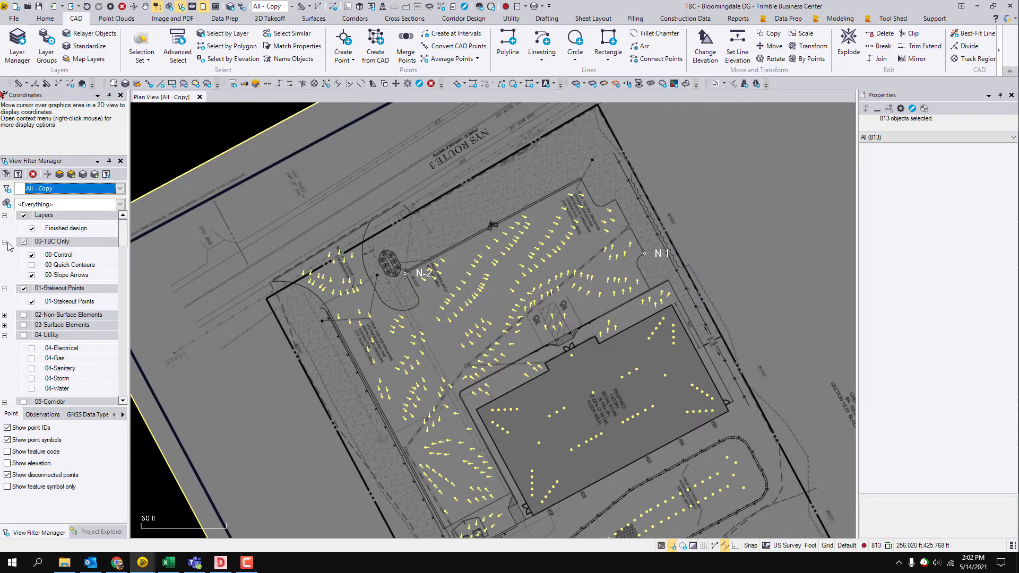
# - Show 02-Non-Surface Elements, 03-Surface Elements and 04-Utility again in the All - Copy filter
pyautogui.click(23, 316)
pyautogui.click(23, 325)
pyautogui.click(24, 335)
pyautogui.scroll(-3, 385, 330)
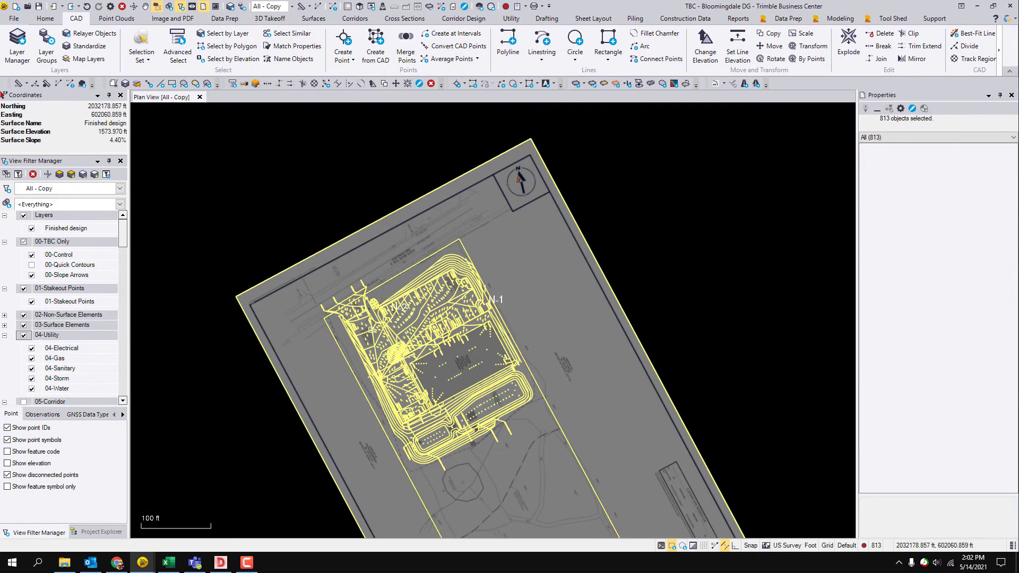
# - Examine the original site location around points O-1 and O-2 for objects left behind
pyautogui.middleClick(371, 330)
pyautogui.middleClick(371, 330)
pyautogui.moveTo(413, 408); pyautogui.dragTo(400, 340, button='middle')
pyautogui.scroll(4, 424, 456)
pyautogui.scroll(3, 445, 449)
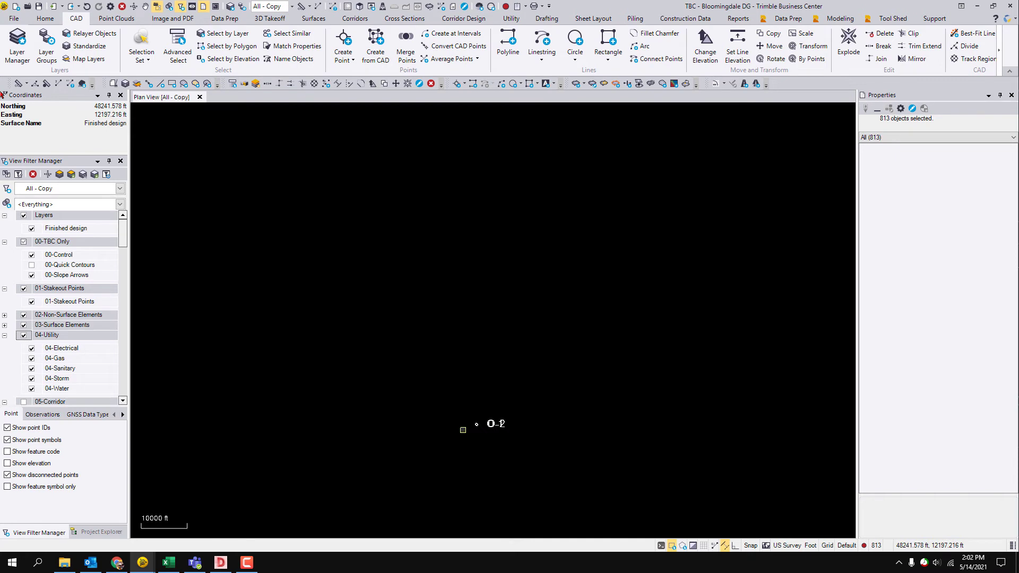
pyautogui.scroll(6, 463, 429)
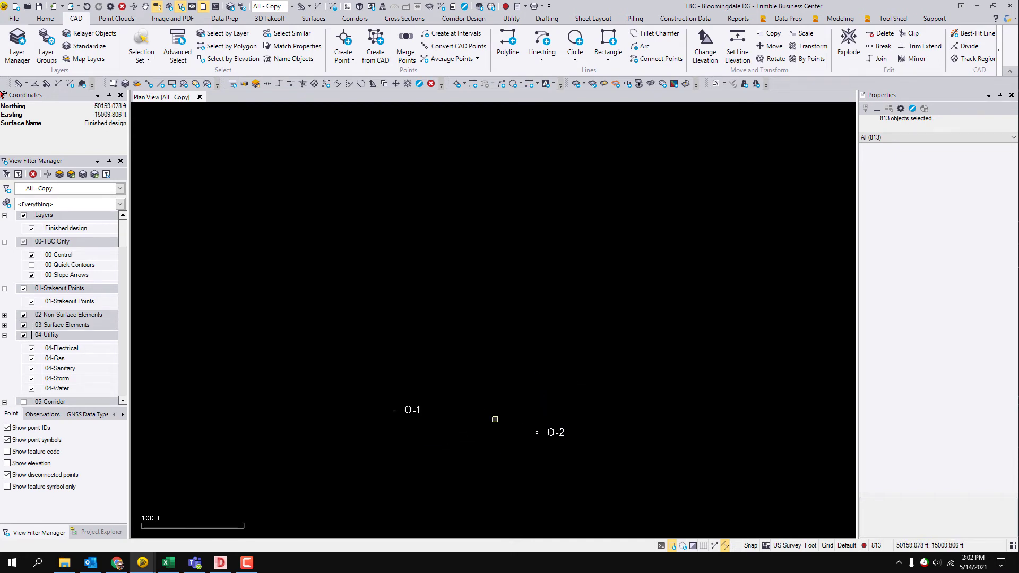
# - Switch the plan view to the All filter, clear the selection and inspect the moved site around N-1 and N-2
pyautogui.click(96, 189)
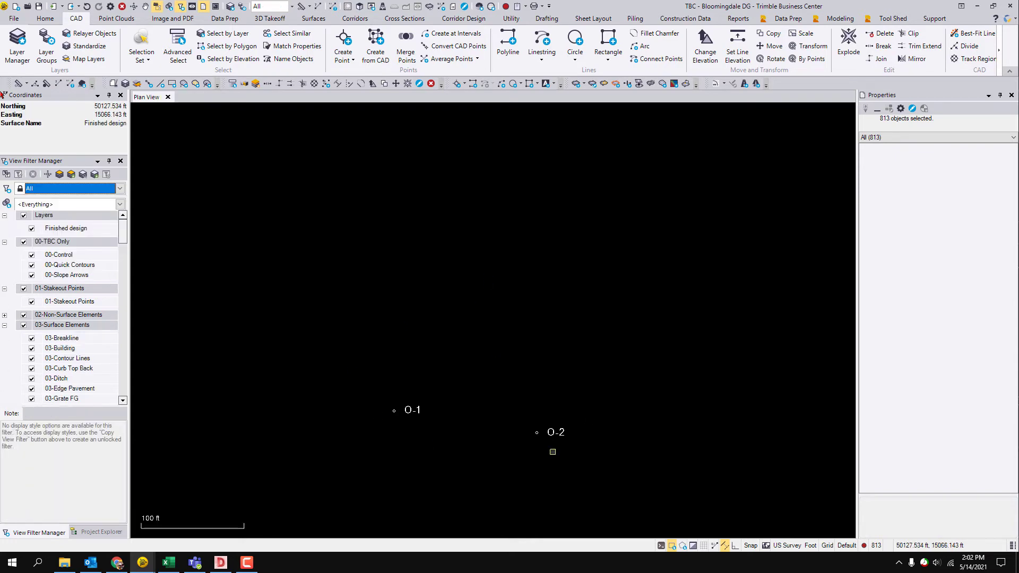
pyautogui.moveTo(552, 451); pyautogui.dragTo(421, 300, button='middle')
pyautogui.middleClick(384, 312)
pyautogui.middleClick(385, 312)
pyautogui.moveTo(478, 227); pyautogui.dragTo(388, 218, button='middle')
pyautogui.moveTo(454, 106); pyautogui.dragTo(370, 294, button='middle')
pyautogui.scroll(8, 369, 273)
pyautogui.scroll(10, 417, 385)
pyautogui.scroll(4, 340, 345)
pyautogui.click(525, 235)
pyautogui.click(685, 180)
pyautogui.moveTo(549, 231); pyautogui.dragTo(622, 188, button='middle')
# - Switch the plan view to My Filter and inspect the building pad area
pyautogui.click(97, 188)
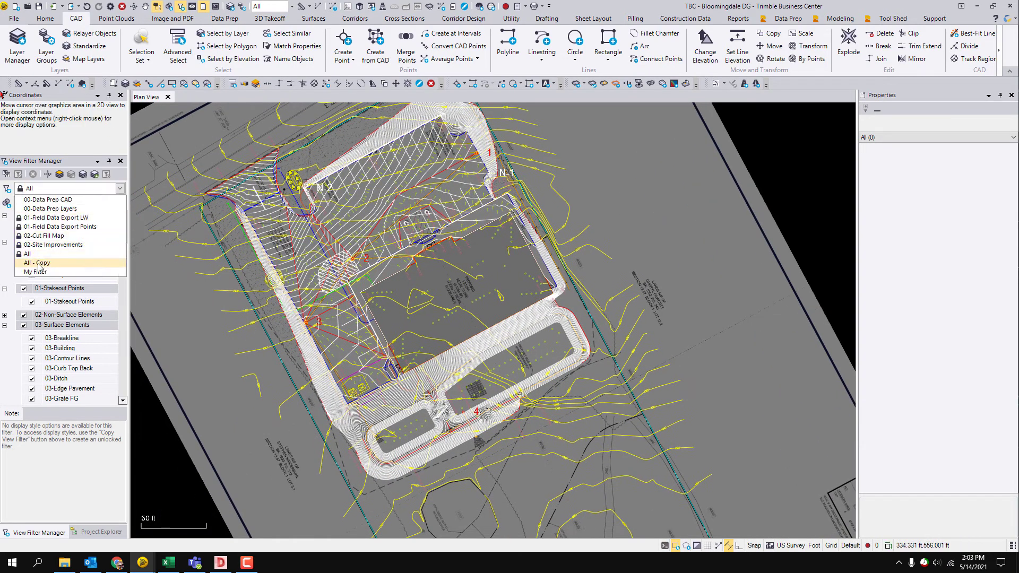
pyautogui.click(53, 264)
pyautogui.scroll(3, 448, 304)
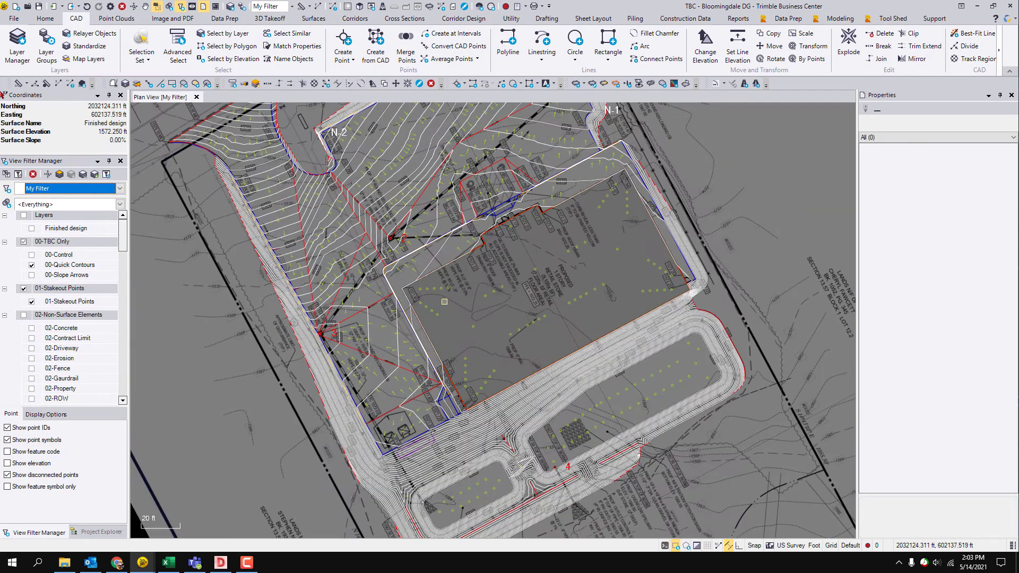
pyautogui.moveTo(445, 301); pyautogui.dragTo(442, 337, button='middle')
# - Open a 3D view of the site and turn off the display of disconnected points in My Filter
pyautogui.click(361, 7)
pyautogui.rightClick(333, 207)
pyautogui.click(277, 398)
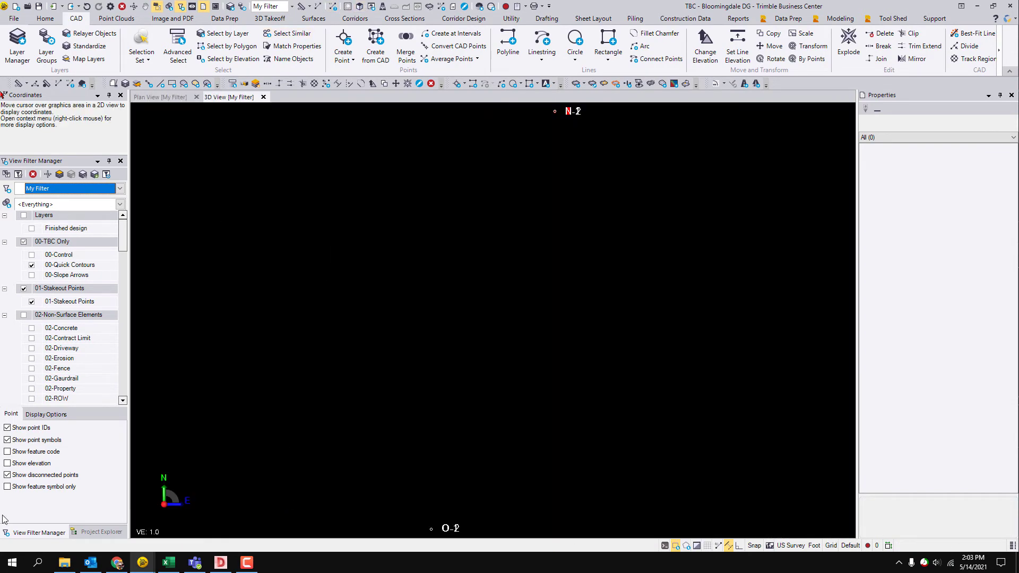
pyautogui.click(45, 477)
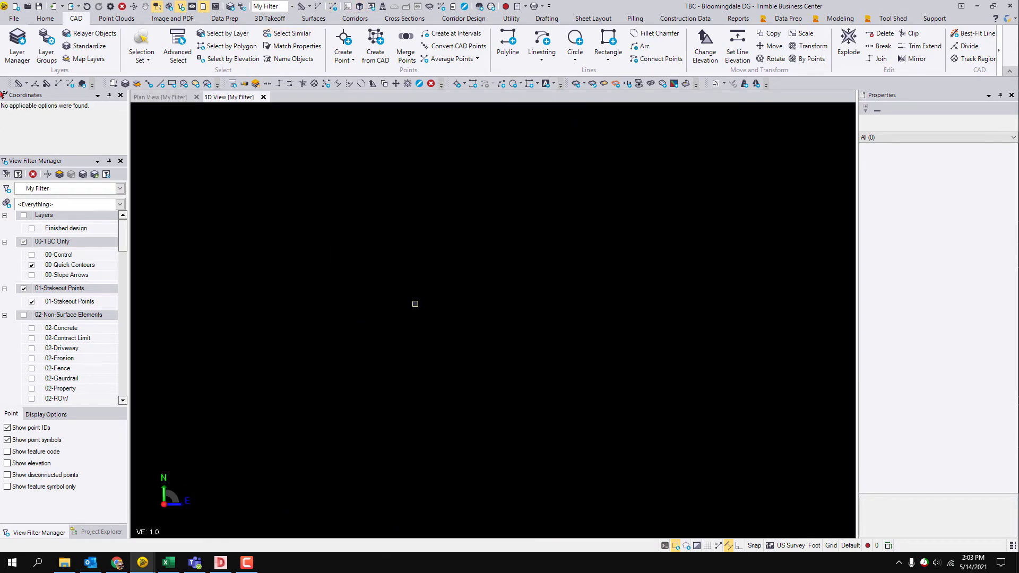
pyautogui.scroll(8, 499, 316)
# - Examine the moved Finished design surface from several angles in 3D and close the 3D view
pyautogui.moveTo(496, 317); pyautogui.dragTo(509, 276, button='right')
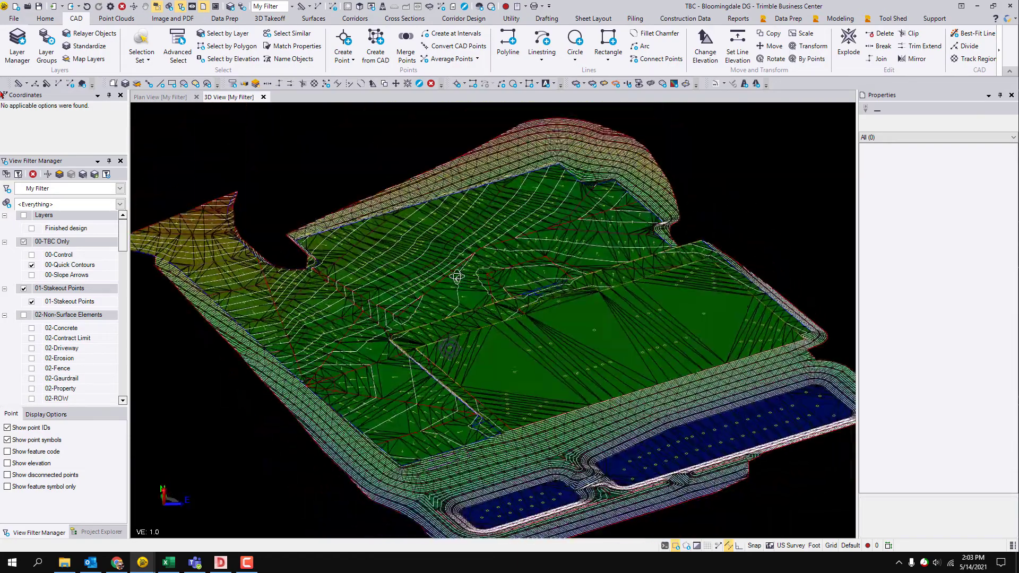
pyautogui.scroll(3, 375, 314)
pyautogui.moveTo(375, 313); pyautogui.dragTo(438, 304, button='right')
pyautogui.moveTo(255, 306); pyautogui.dragTo(382, 336, button='middle')
pyautogui.moveTo(383, 335); pyautogui.dragTo(501, 335, button='right')
pyautogui.moveTo(627, 287); pyautogui.dragTo(467, 284, button='middle')
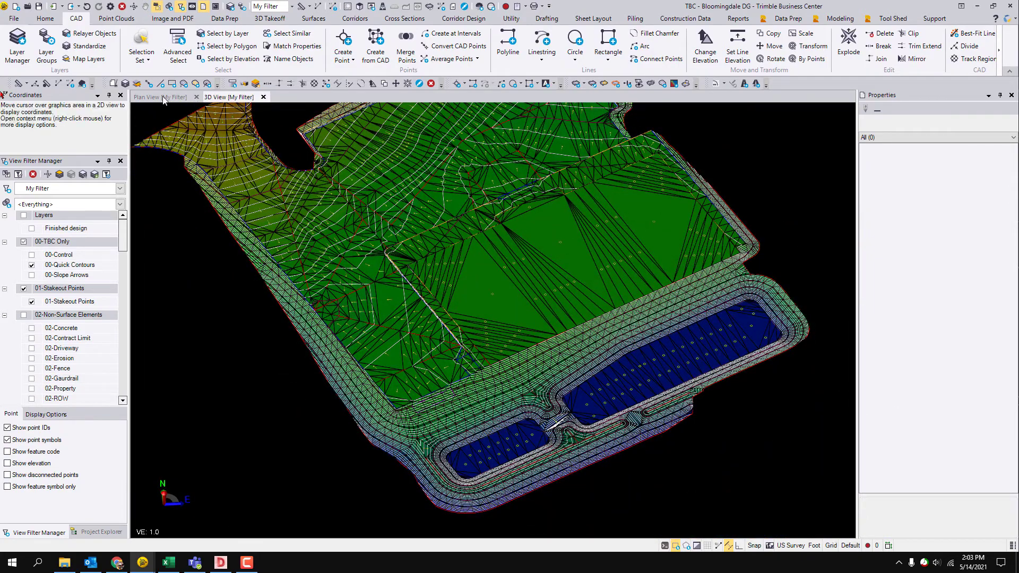
pyautogui.click(264, 98)
# - Examine the moved site in plan view and check the display of the 03-Grading and Drainage image
pyautogui.moveTo(465, 357); pyautogui.dragTo(414, 340, button='middle')
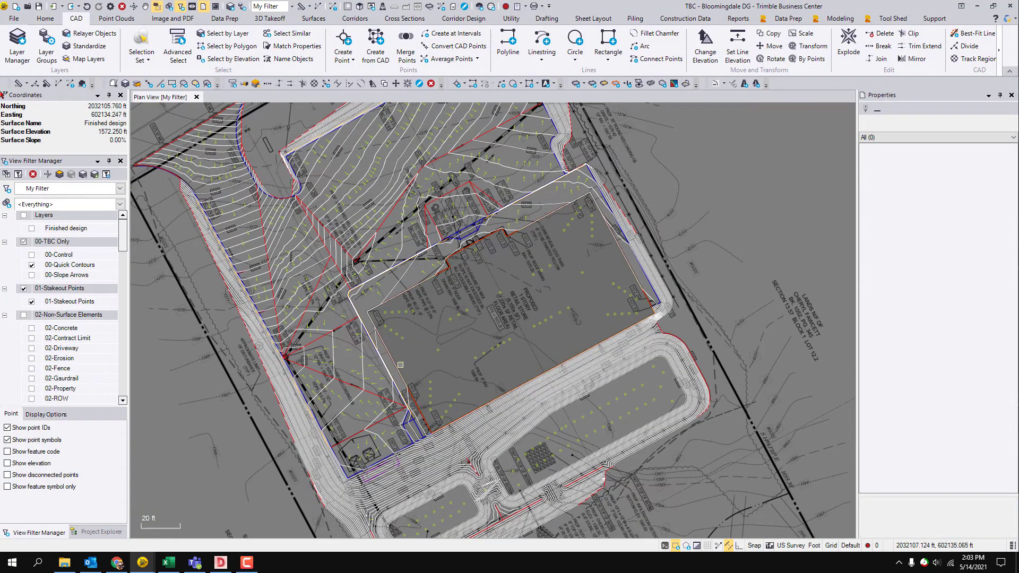
pyautogui.scroll(-2, 382, 383)
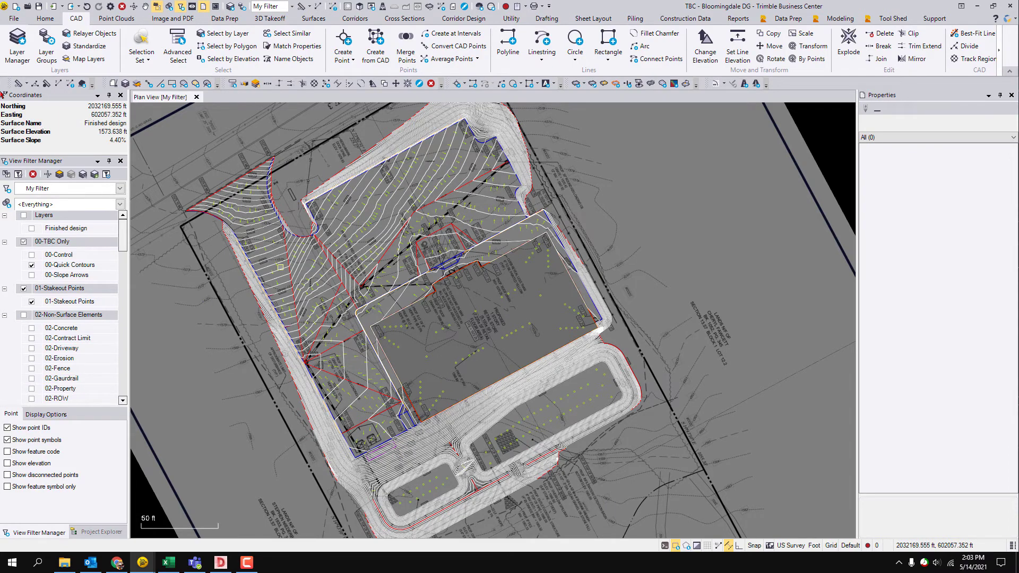
pyautogui.moveTo(329, 332); pyautogui.dragTo(256, 198, button='middle')
pyautogui.scroll(-2, 276, 255)
pyautogui.moveTo(317, 284)
pyautogui.mouseDown(button='middle')
pyautogui.moveTo(323, 227)
pyautogui.moveTo(408, 401)
pyautogui.mouseUp(button='middle')
pyautogui.scroll(-10, 25, 309)
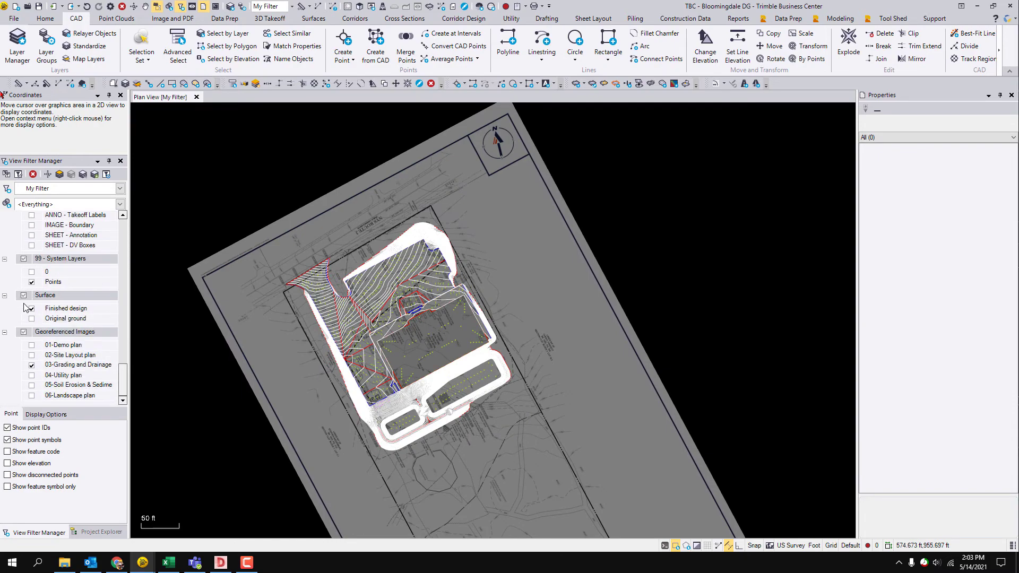
pyautogui.click(25, 333)
pyautogui.click(32, 365)
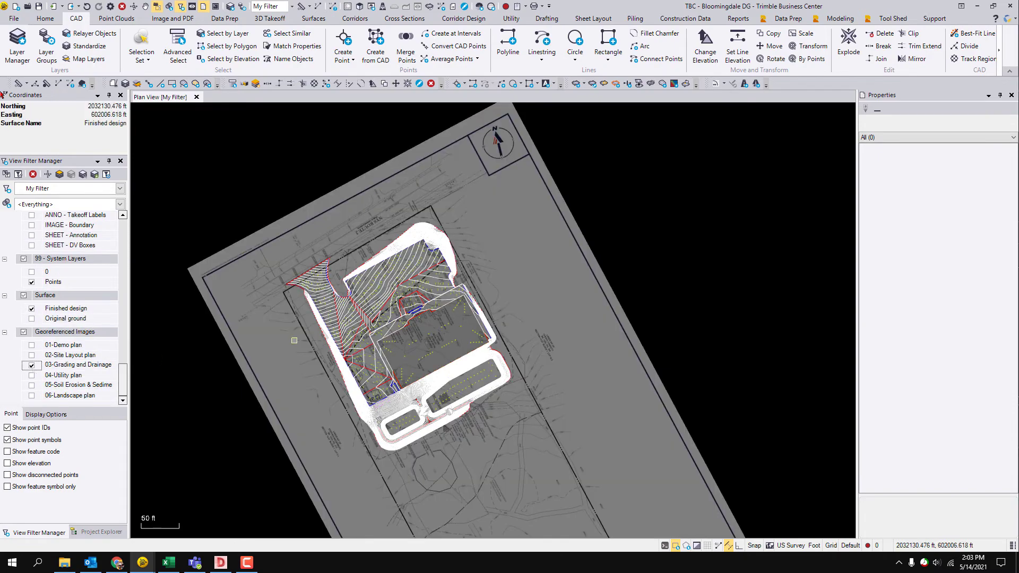
# - Measure along the plan sheet's north arrow from its tip to the S label to check its direction
pyautogui.scroll(2, 395, 271)
pyautogui.moveTo(453, 297); pyautogui.dragTo(432, 353, button='middle')
pyautogui.scroll(-1, 432, 353)
pyautogui.scroll(4, 527, 188)
pyautogui.scroll(3, 550, 174)
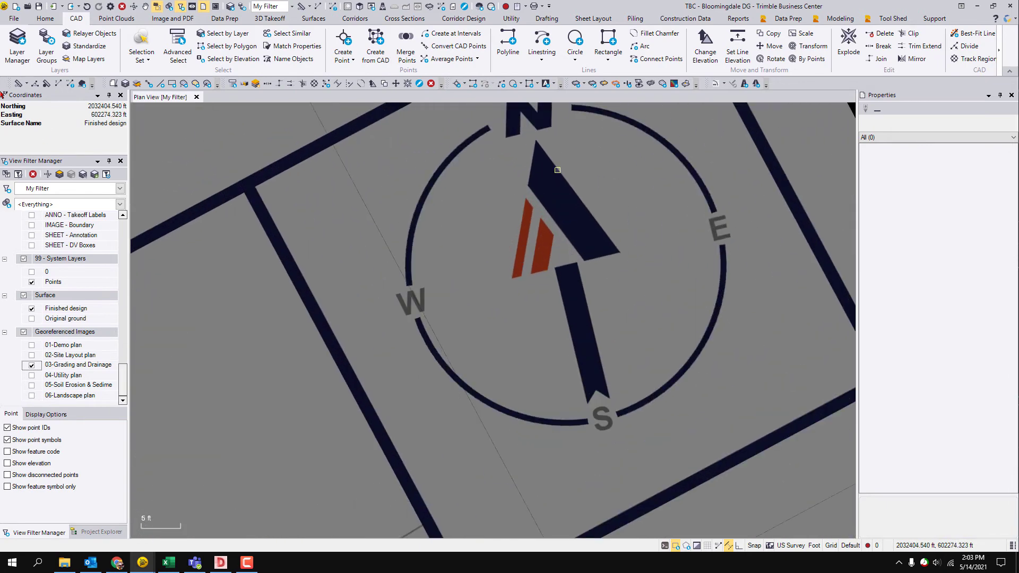
pyautogui.click(318, 7)
pyautogui.click(500, 170)
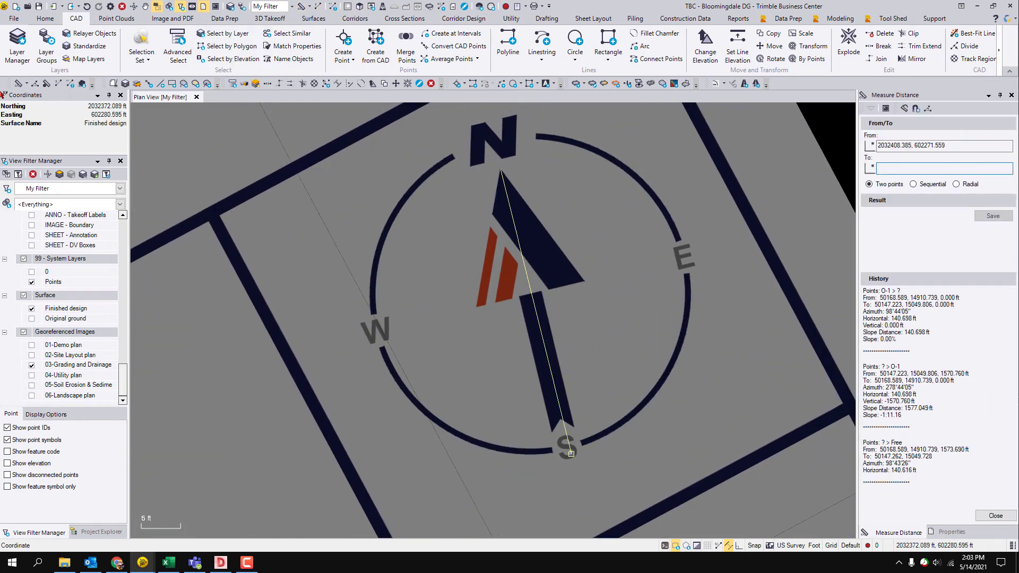
pyautogui.click(568, 461)
pyautogui.press('Escape')
pyautogui.scroll(-3, 626, 426)
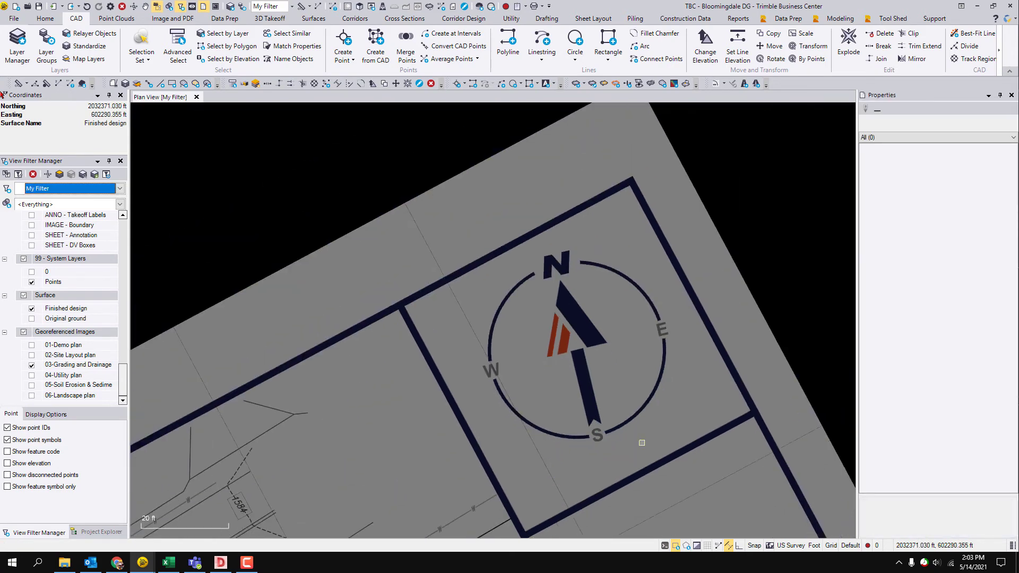
pyautogui.scroll(-3, 605, 305)
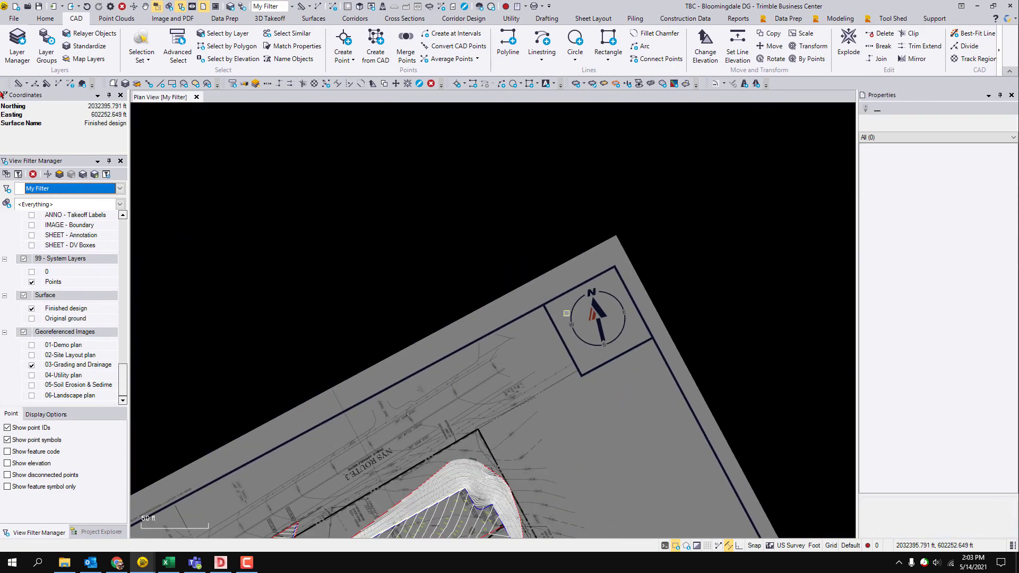
pyautogui.scroll(-2, 553, 251)
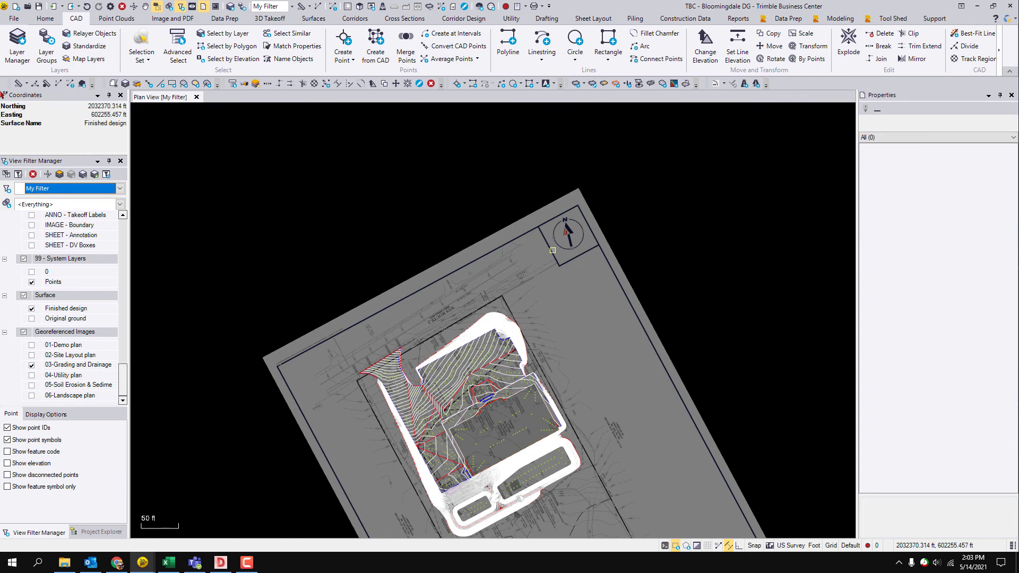